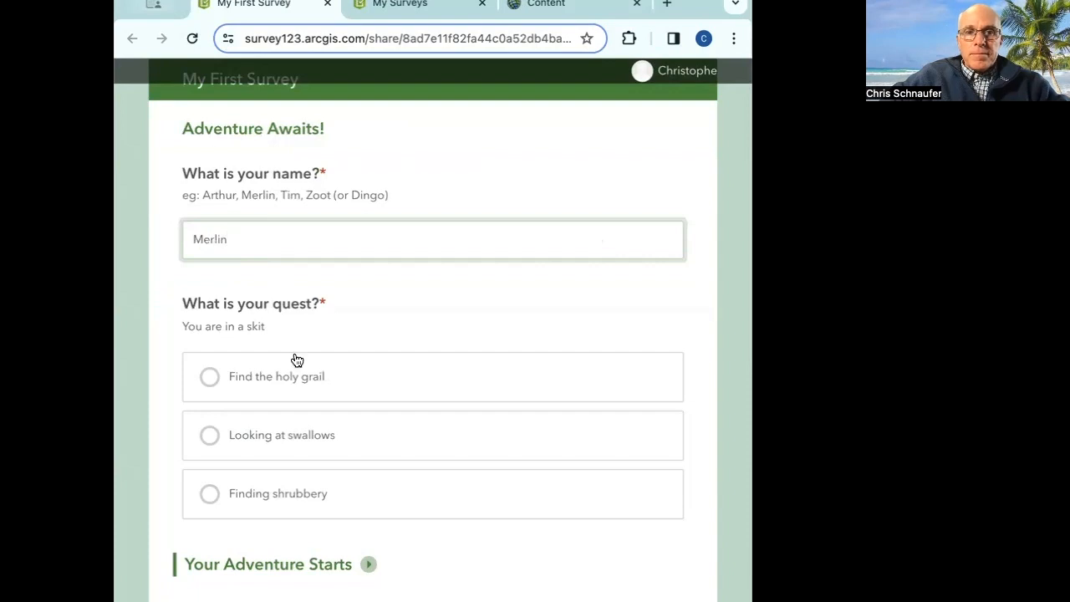
# Answer the quest question with Find the holy grail and expand the Your Adventure Starts group
pyautogui.click(214, 378)
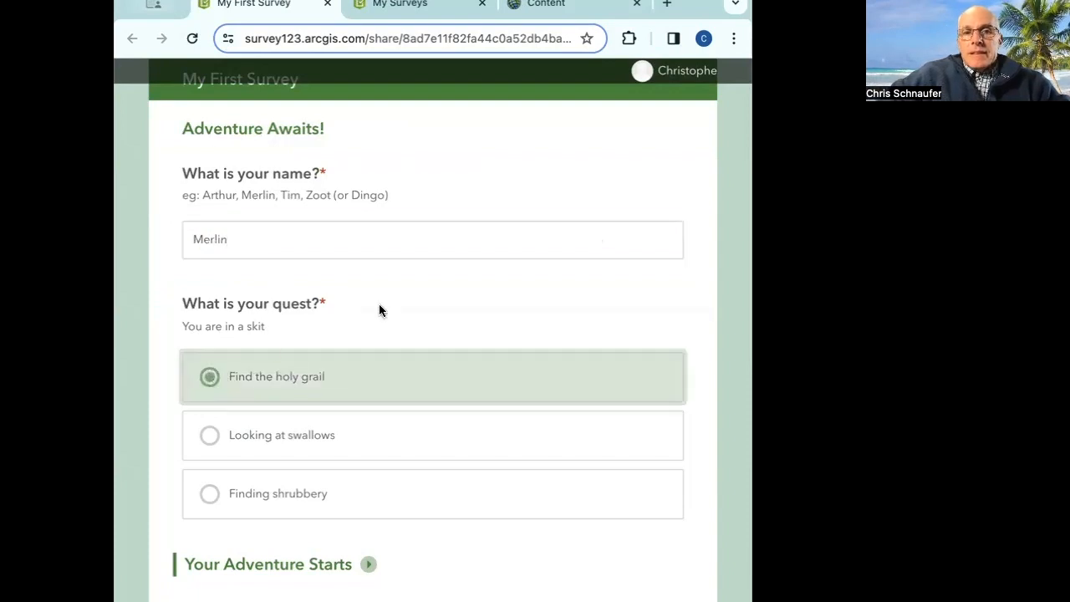
pyautogui.scroll(-3, 379, 303)
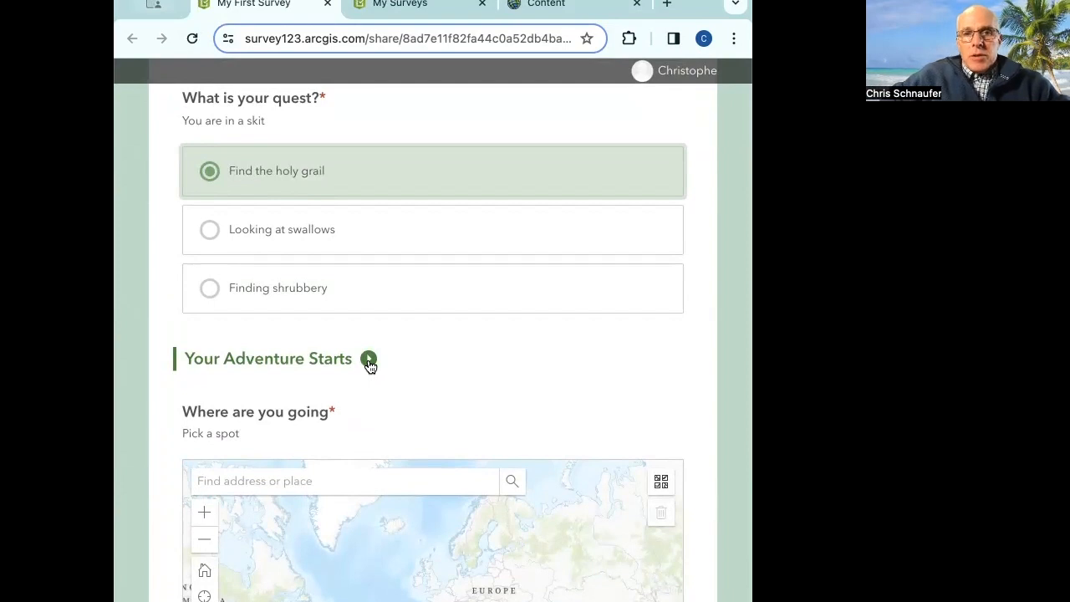
pyautogui.click(369, 359)
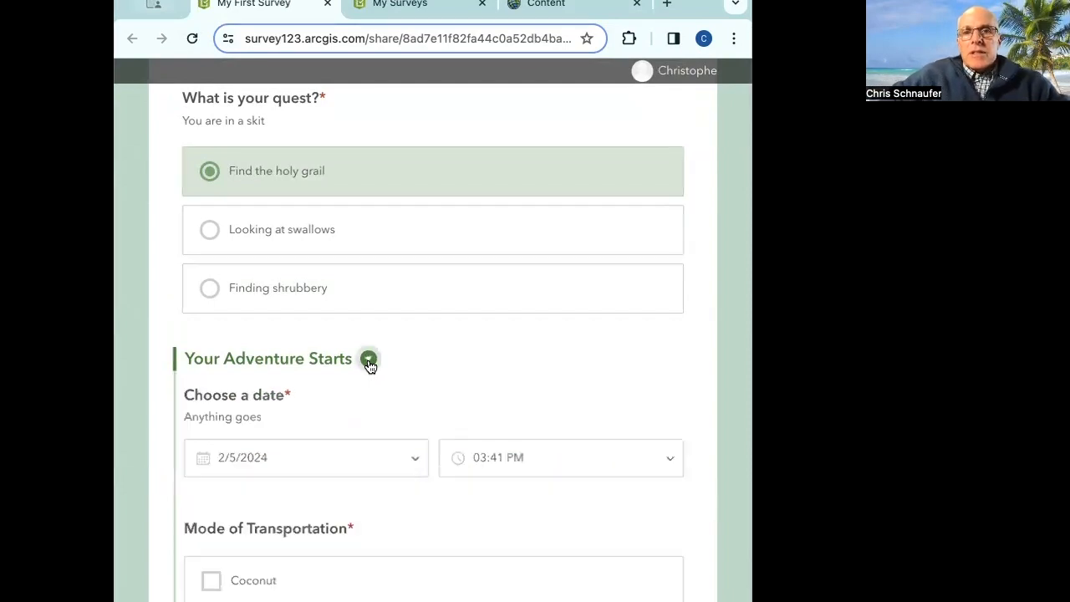
# Select Pages and Act of God as the modes of transportation
pyautogui.scroll(-3, 382, 386)
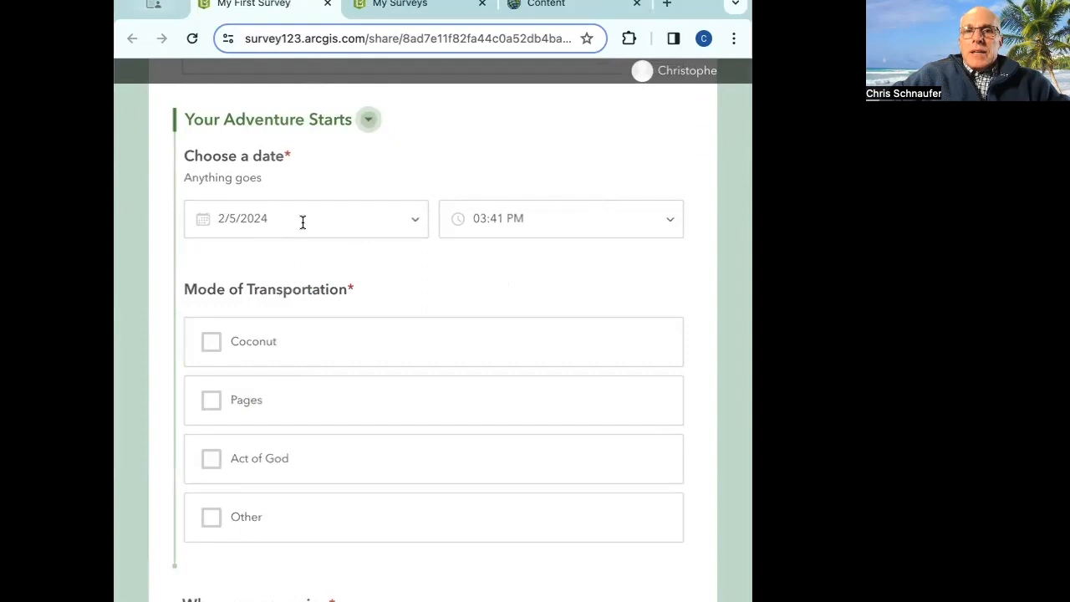
pyautogui.click(215, 400)
pyautogui.click(213, 455)
# Mark a destination in southern England on the Where are you going map and continue to page 3
pyautogui.scroll(-2, 327, 450)
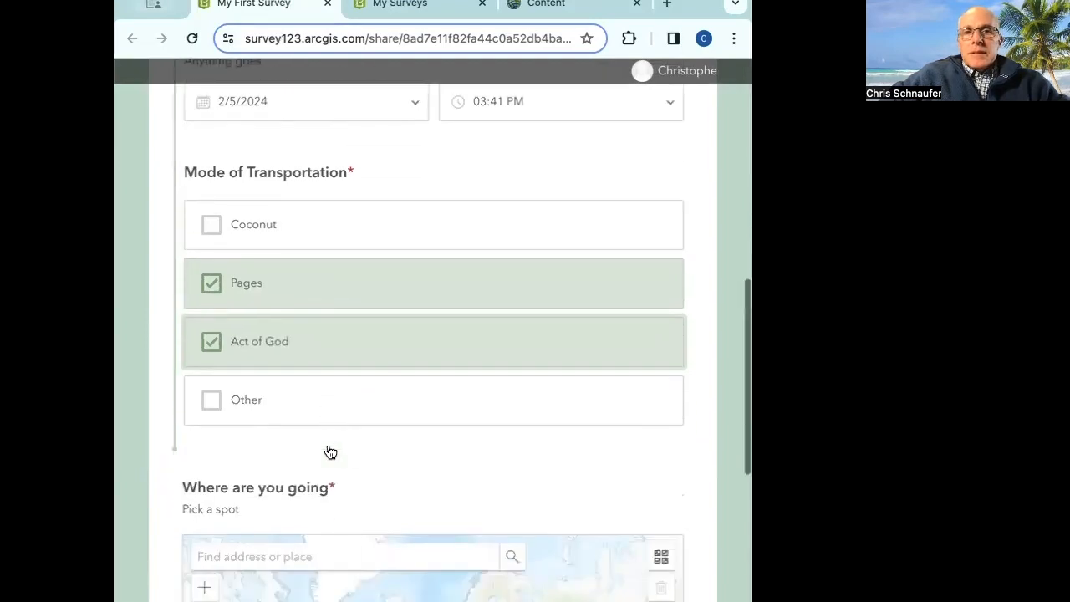
pyautogui.scroll(-3, 327, 446)
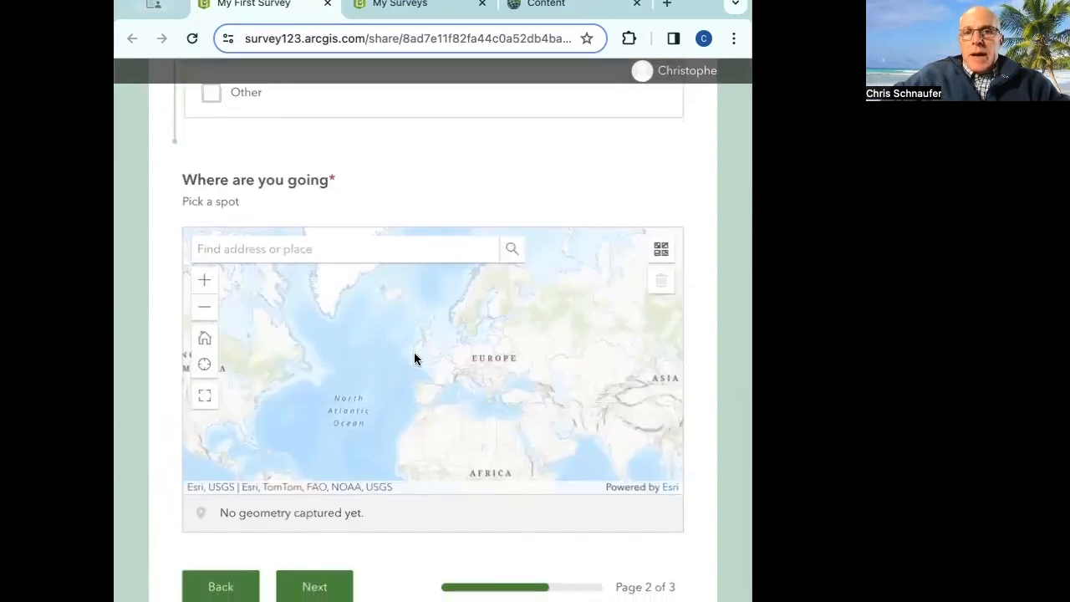
pyautogui.click(198, 281)
pyautogui.click(198, 281)
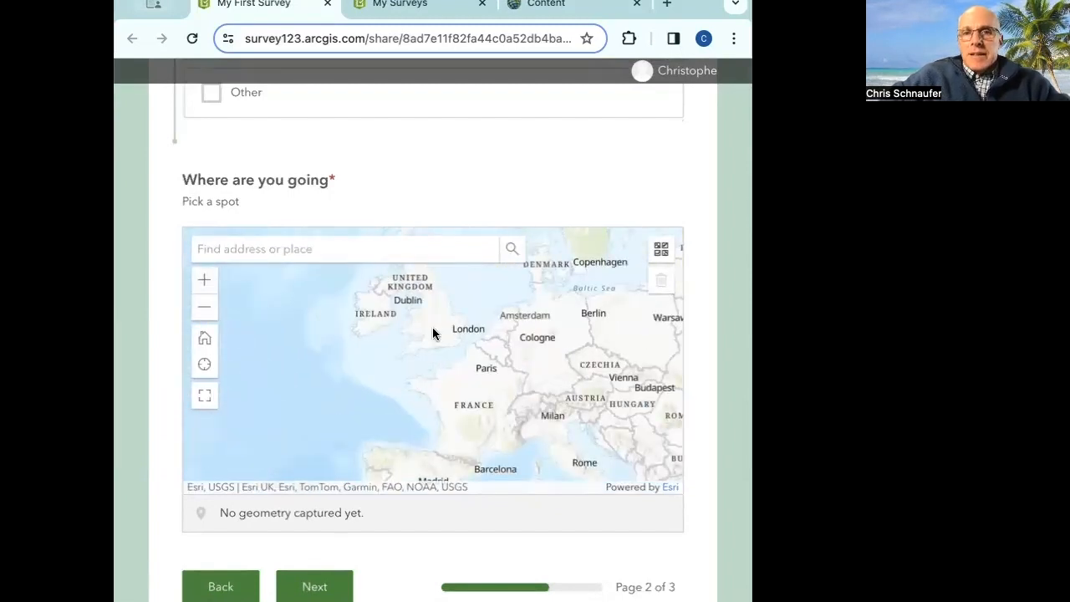
pyautogui.click(432, 327)
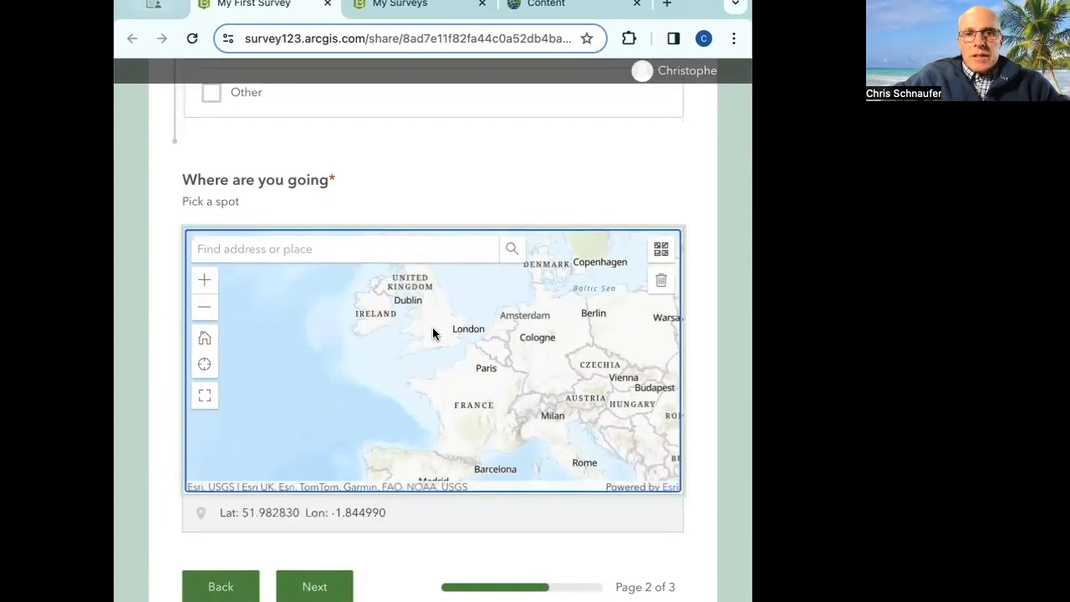
pyautogui.click(314, 588)
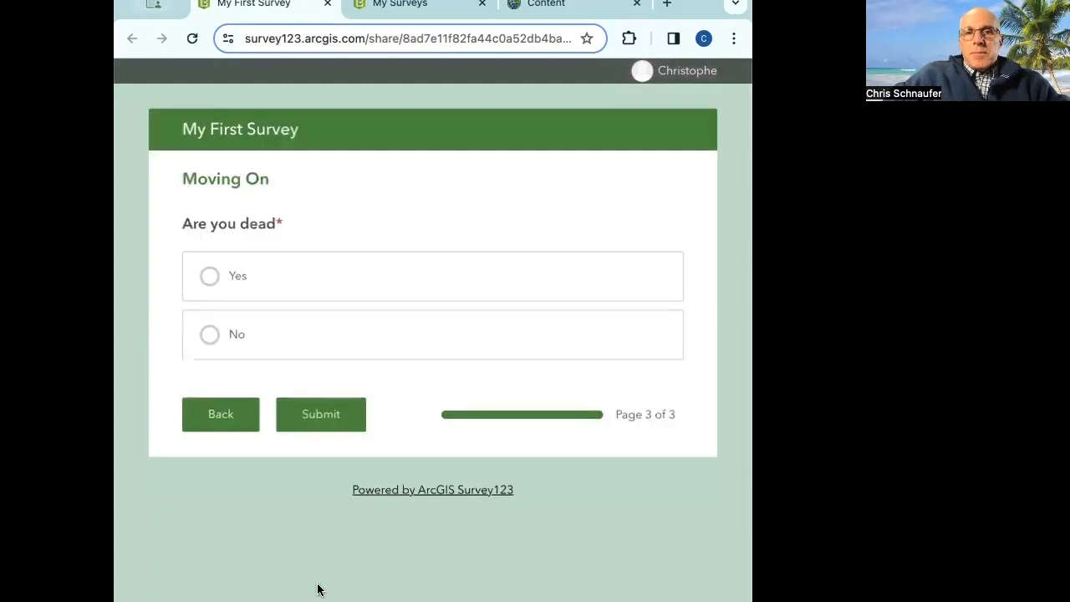
# Answer the Are you dead question, trying No first and settling on Yes
pyautogui.click(352, 176)
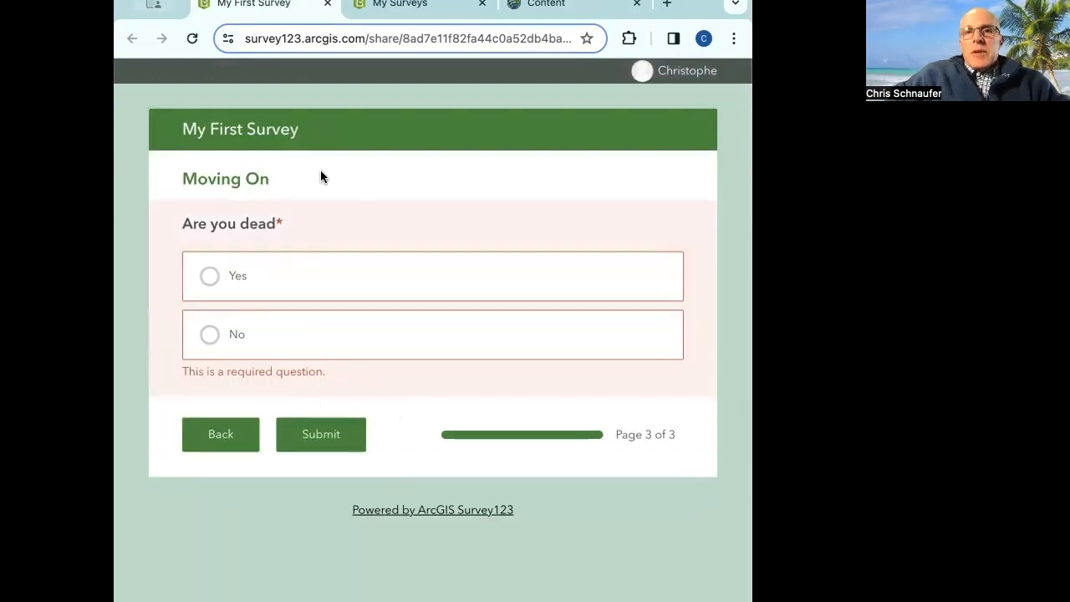
pyautogui.click(211, 333)
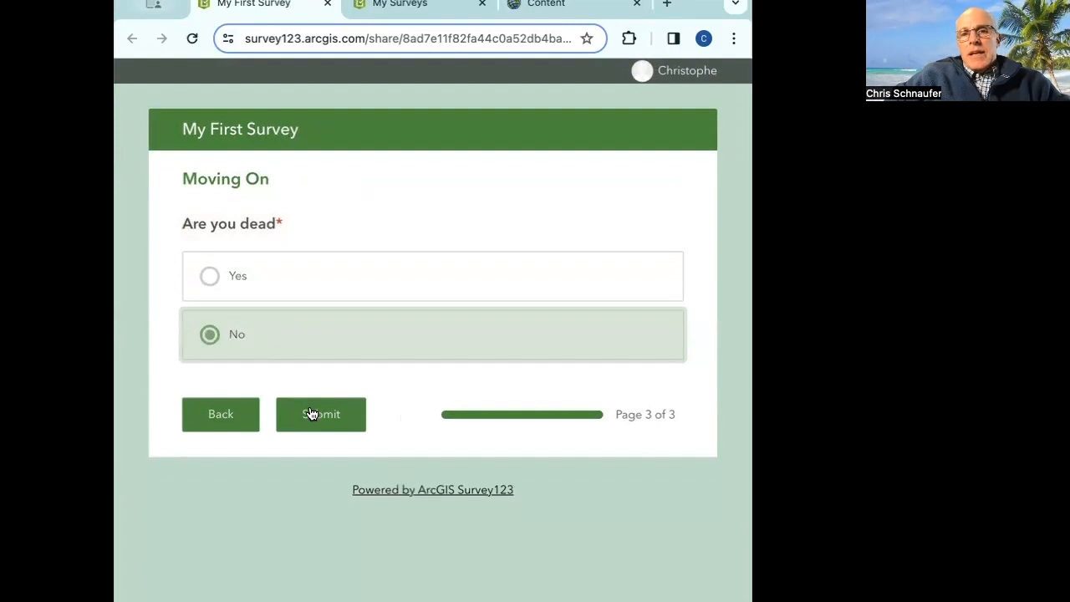
pyautogui.click(210, 278)
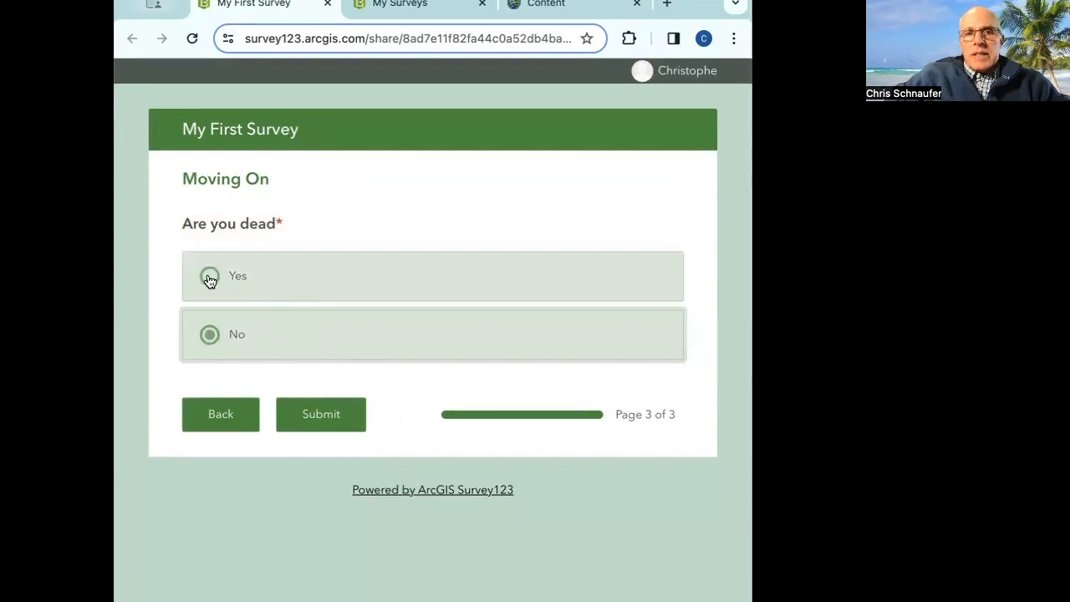
# Choose Rabbit as the cause of death and submit the survey response
pyautogui.scroll(-2, 348, 366)
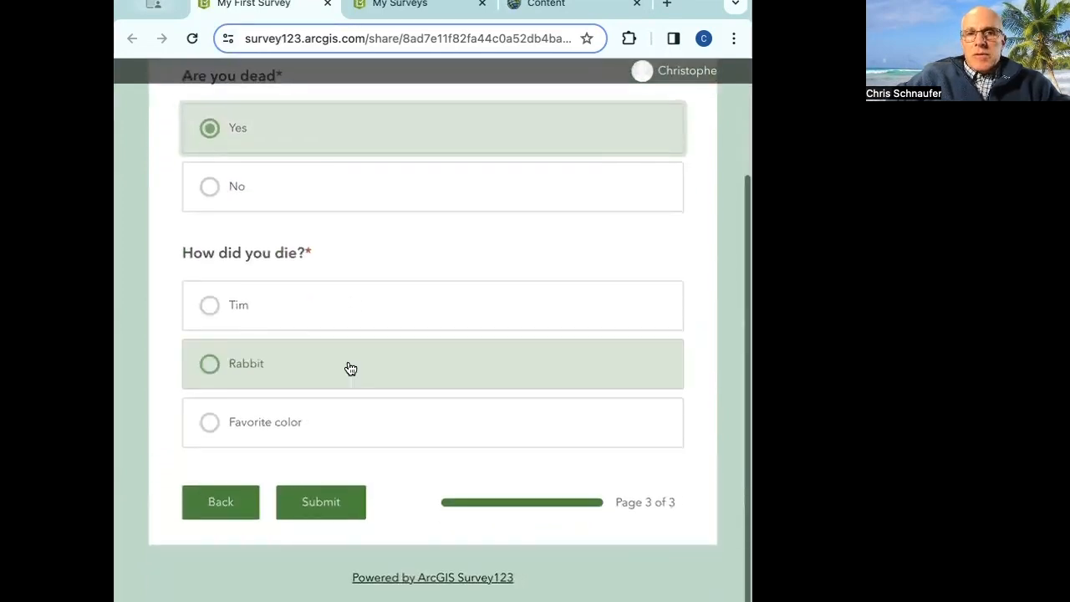
pyautogui.click(209, 366)
pyautogui.scroll(-2, 156, 307)
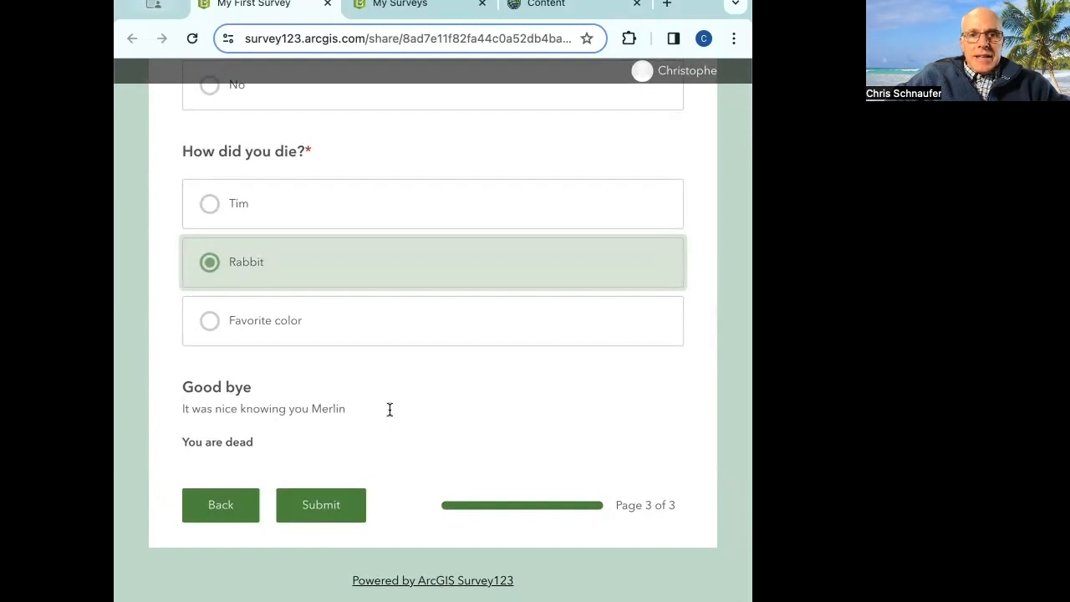
pyautogui.click(348, 498)
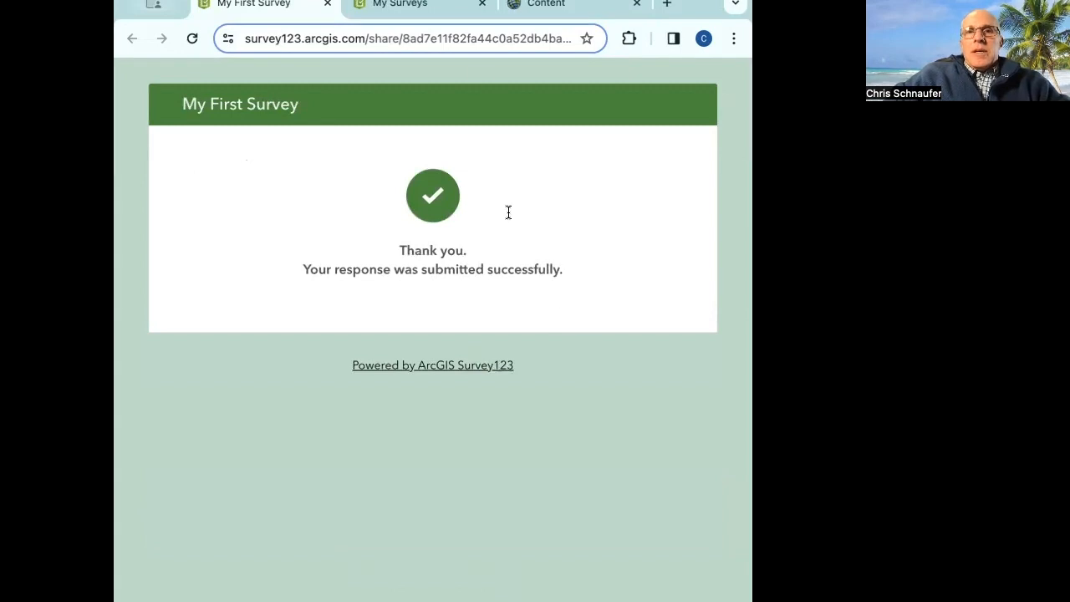
# Examine the blank, template and Survey123 Connect options for a new survey from My Surveys, and return to the survey list
pyautogui.click(413, 5)
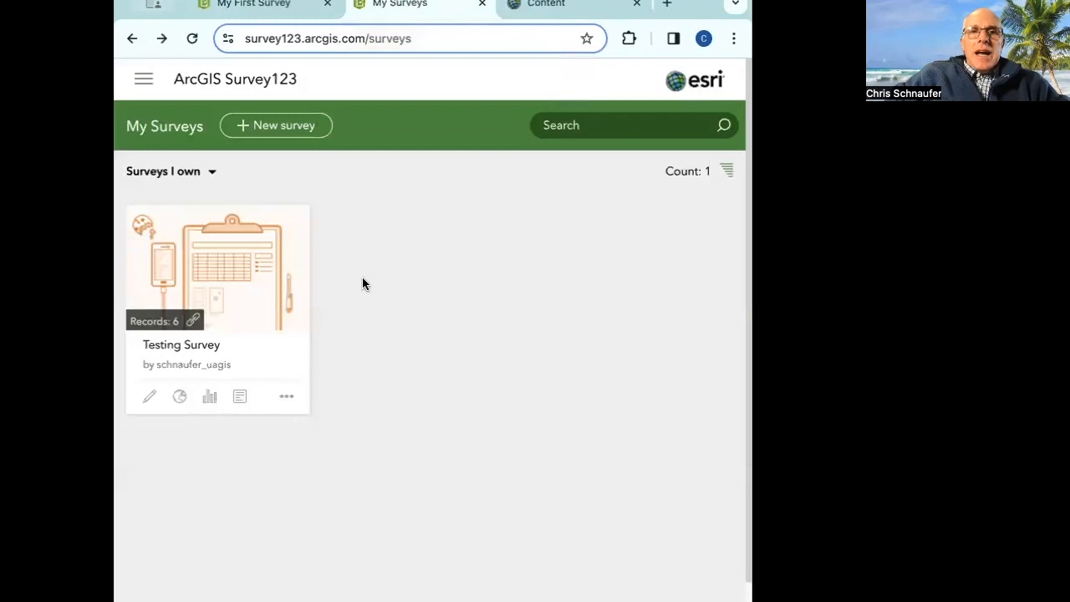
pyautogui.click(270, 126)
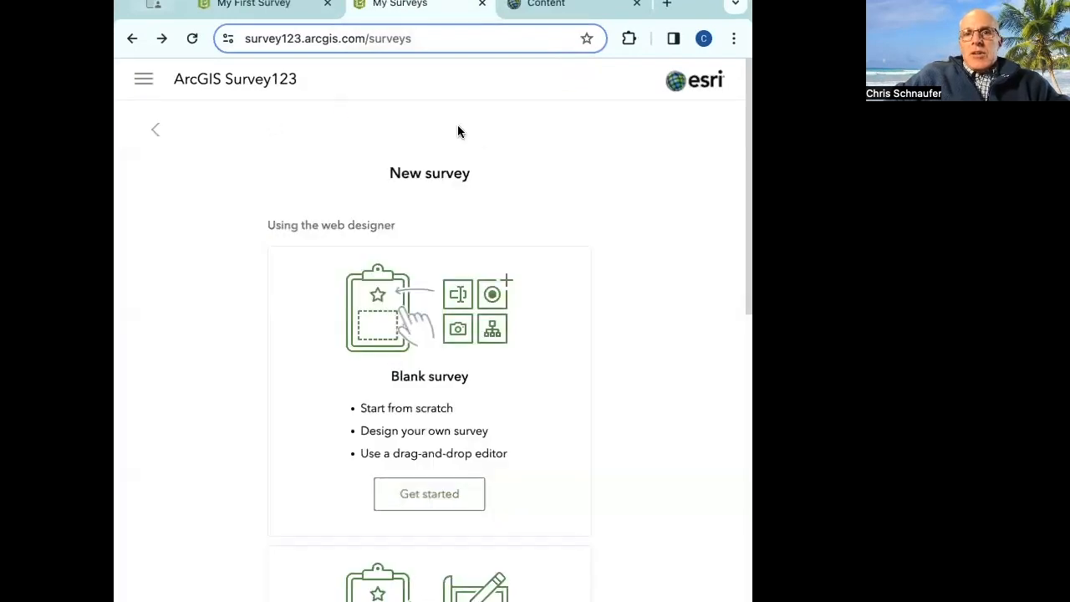
pyautogui.scroll(-5, 492, 320)
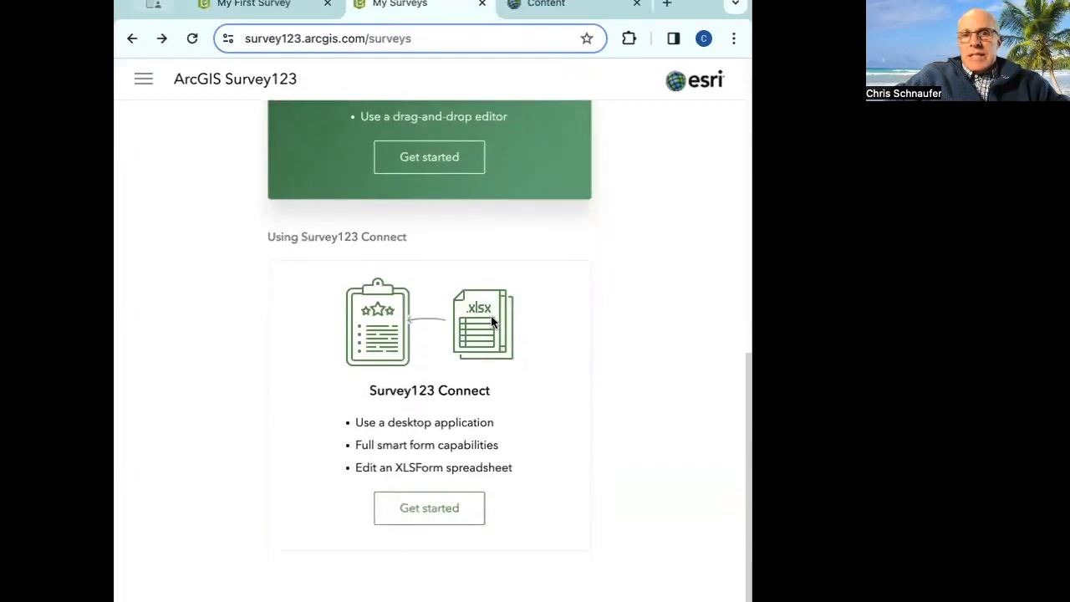
pyautogui.scroll(8, 619, 259)
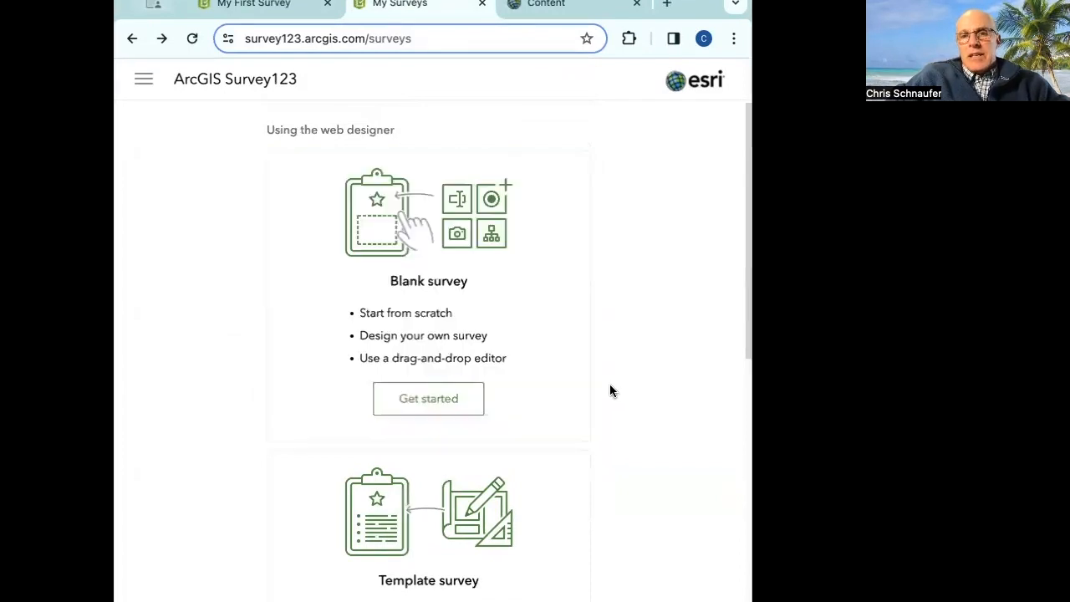
pyautogui.scroll(-3, 640, 395)
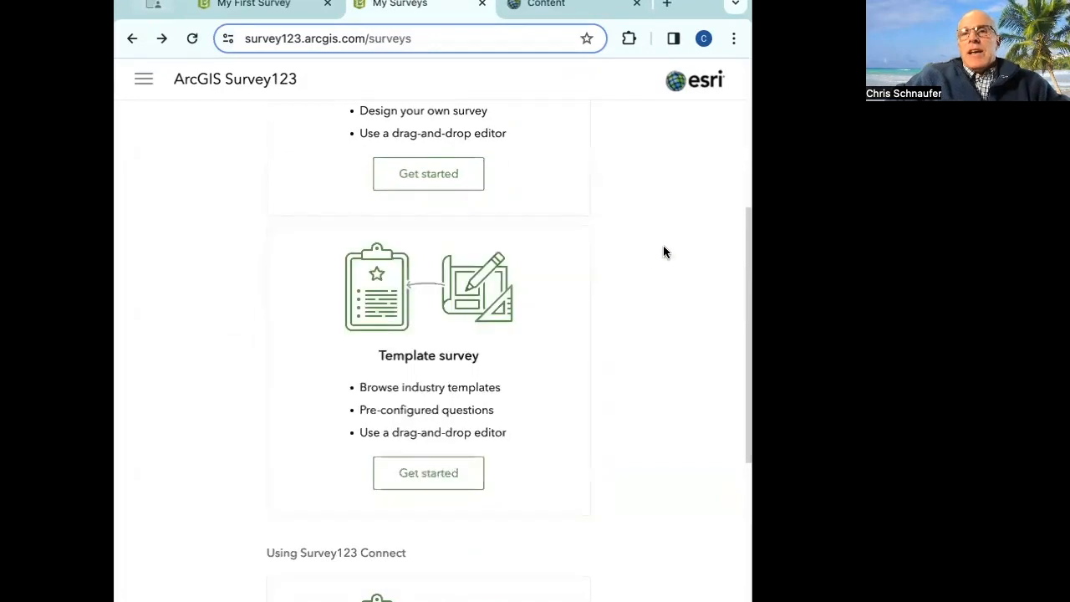
pyautogui.scroll(3, 665, 251)
pyautogui.scroll(1, 174, 209)
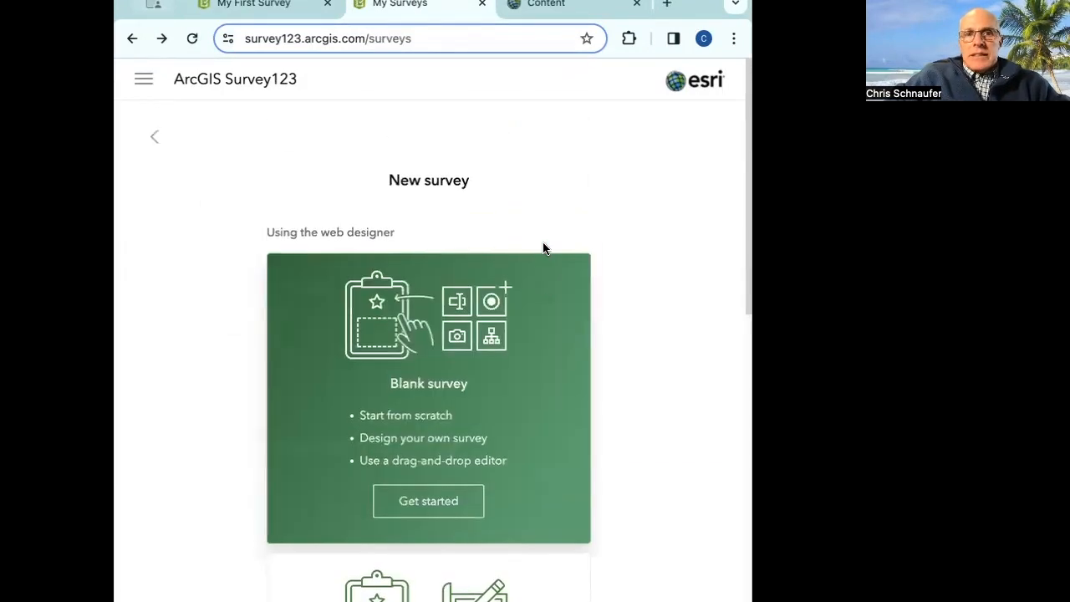
pyautogui.click(156, 132)
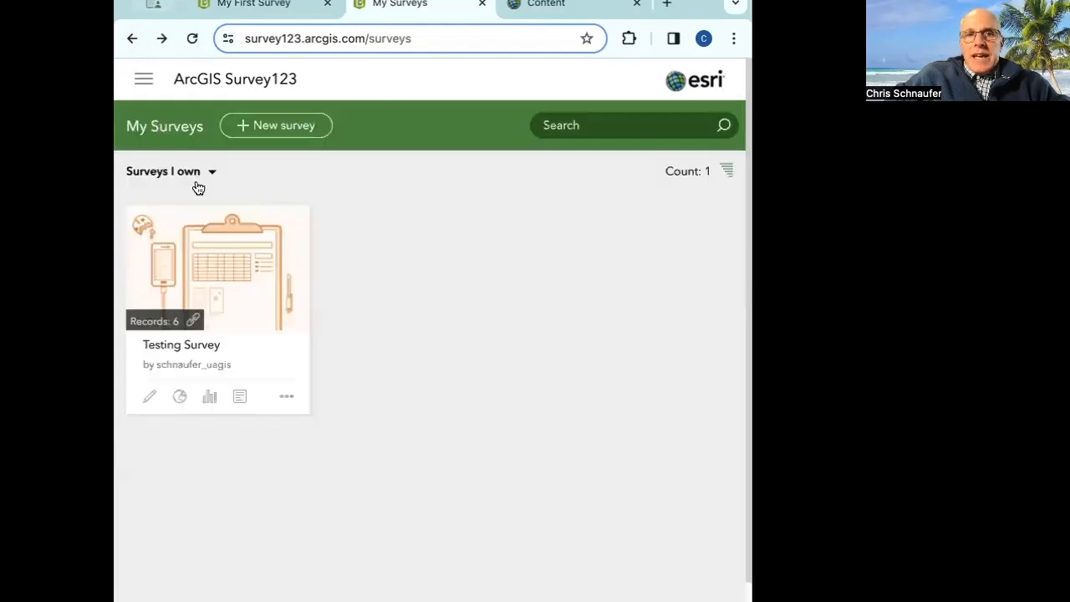
# Open Testing Survey in the survey designer and review the questions on both of its pages
pyautogui.click(146, 401)
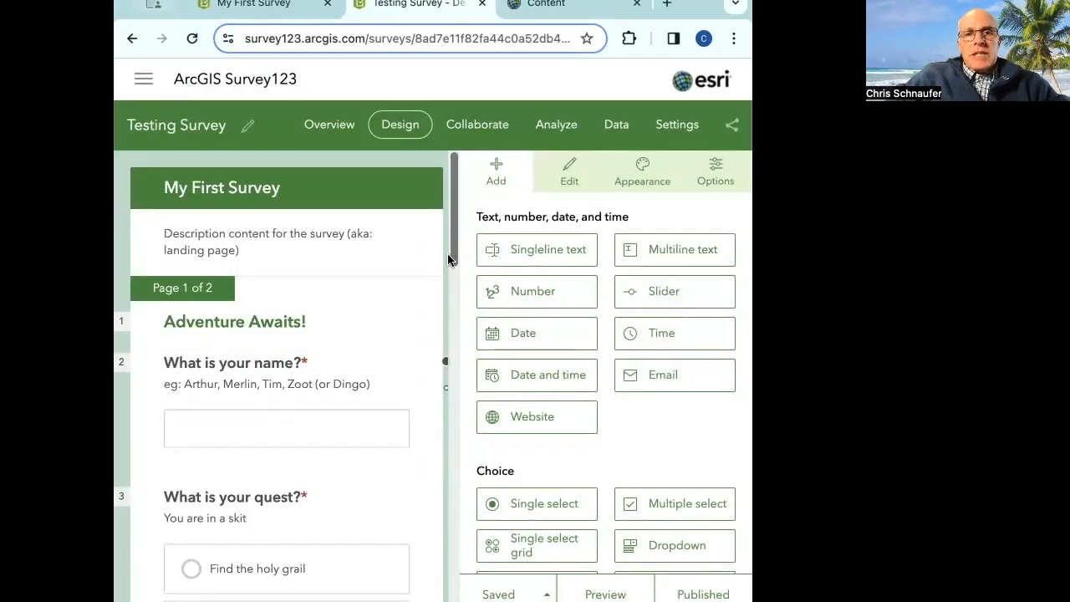
pyautogui.scroll(-5, 448, 260)
pyautogui.scroll(-10, 448, 260)
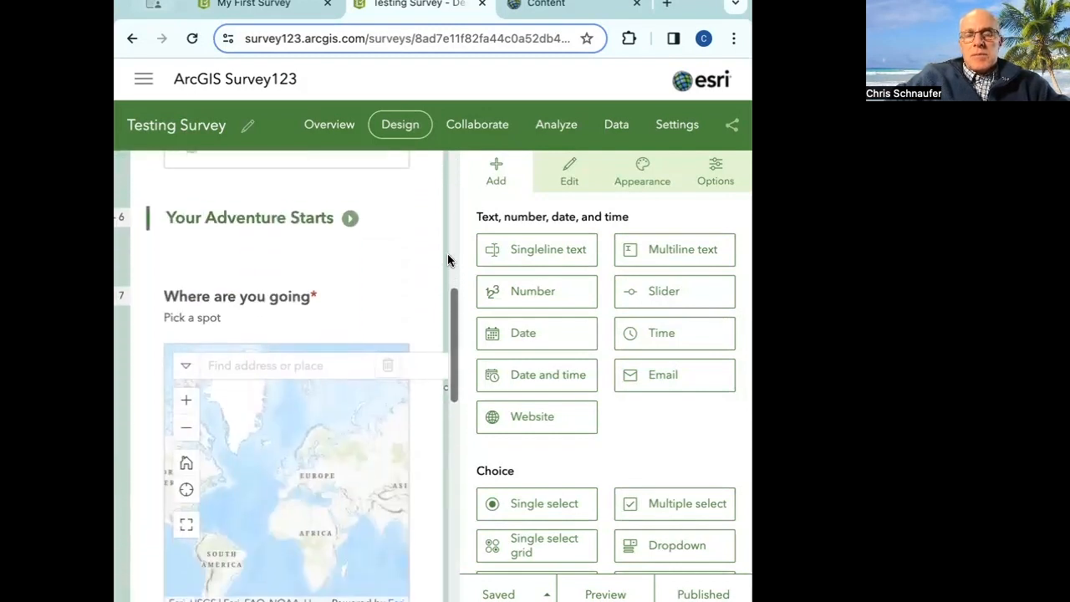
pyautogui.scroll(-3, 448, 260)
pyautogui.scroll(4, 448, 260)
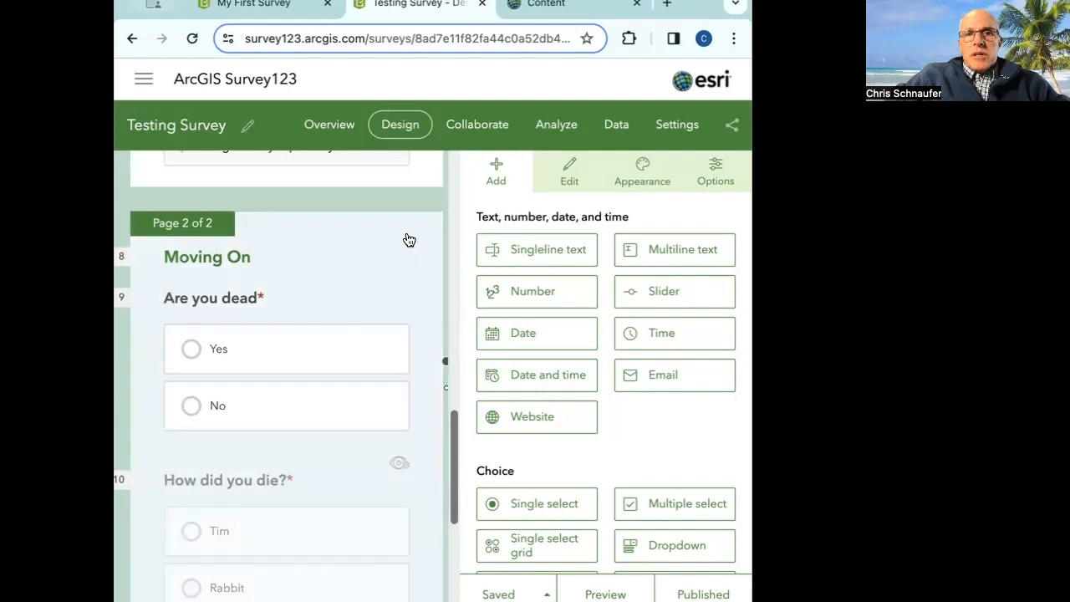
pyautogui.scroll(6, 421, 234)
pyautogui.scroll(1, 422, 233)
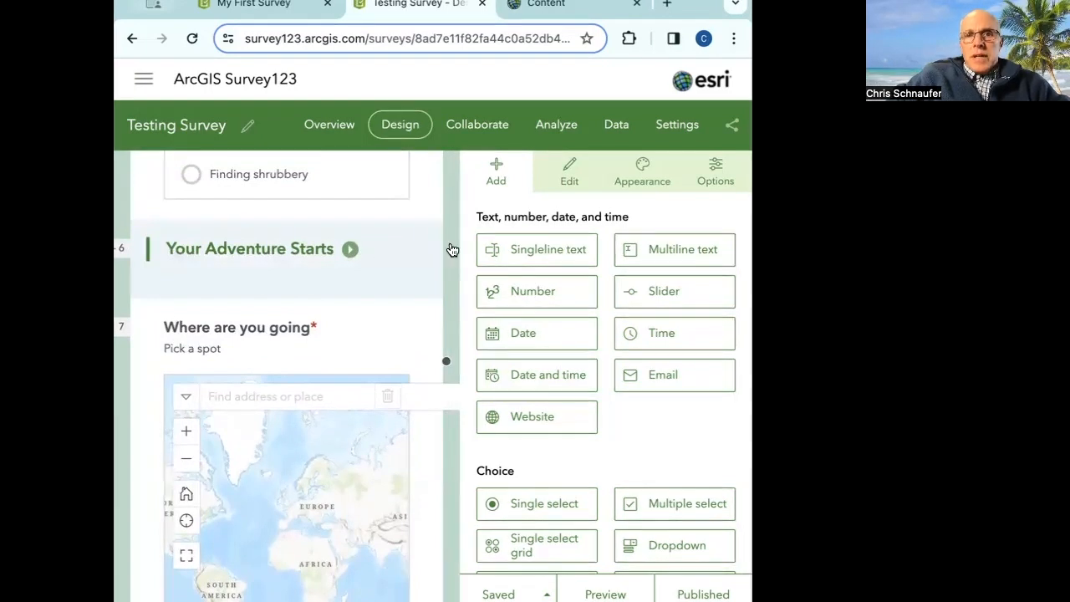
pyautogui.scroll(6, 448, 252)
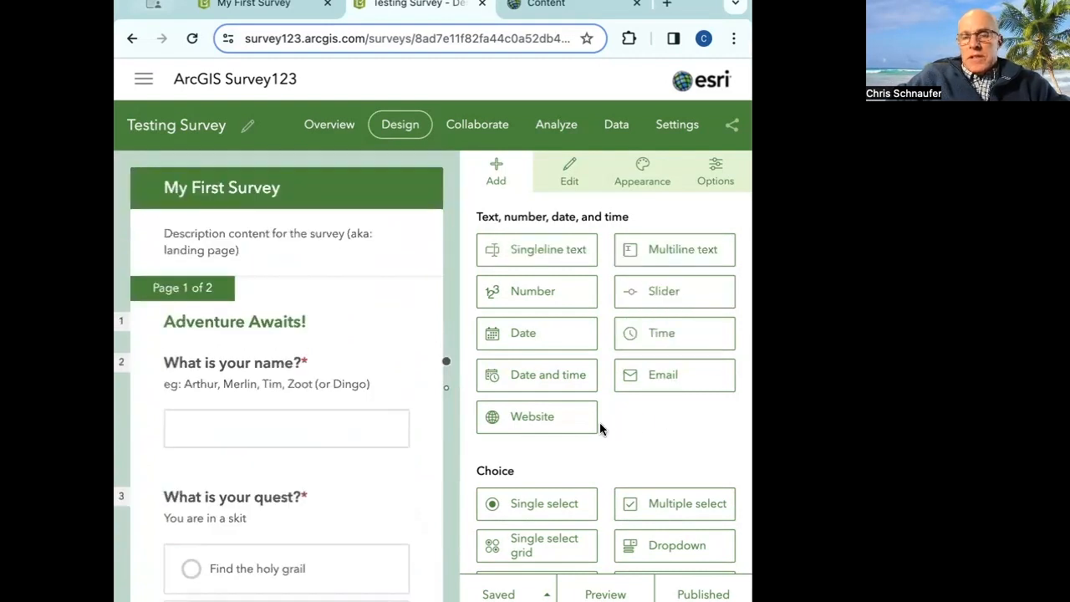
# Review the available question types and display elements, and jump between the survey's two pages
pyautogui.scroll(-4, 599, 426)
pyautogui.scroll(-3, 599, 420)
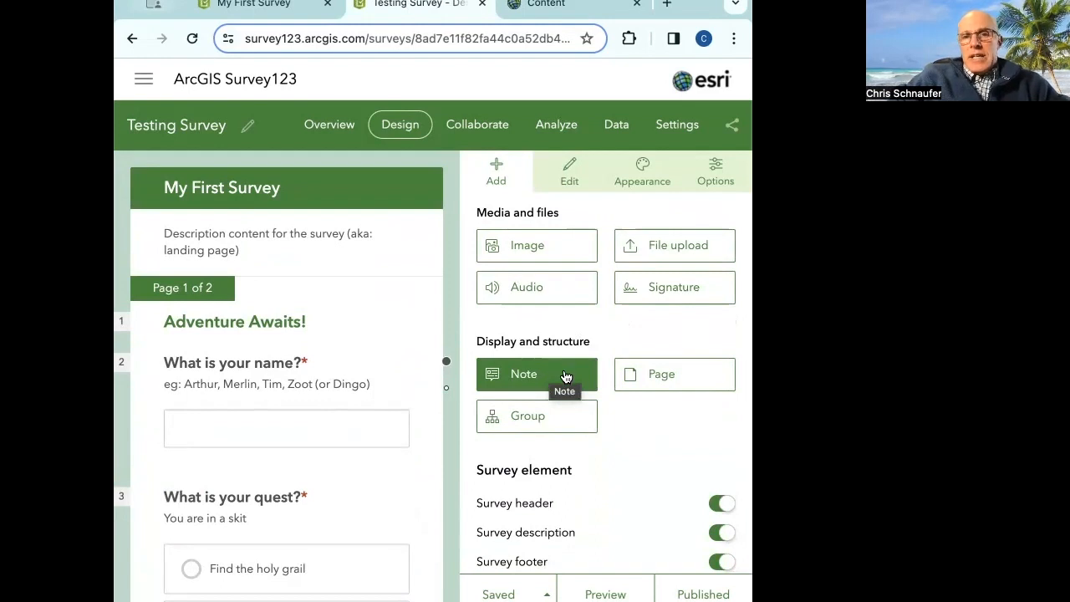
pyautogui.click(446, 388)
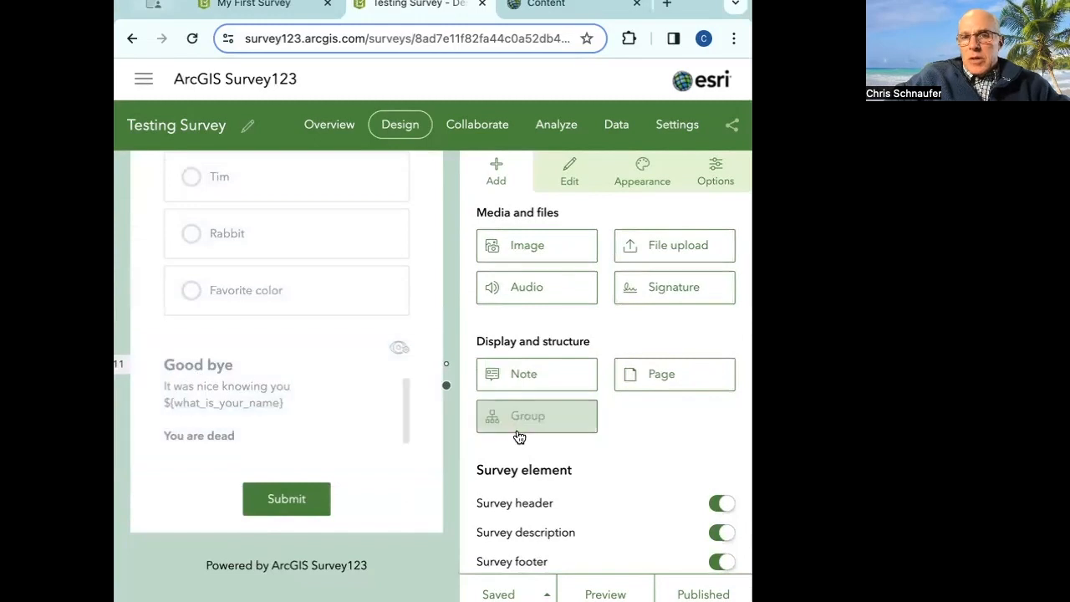
pyautogui.click(446, 361)
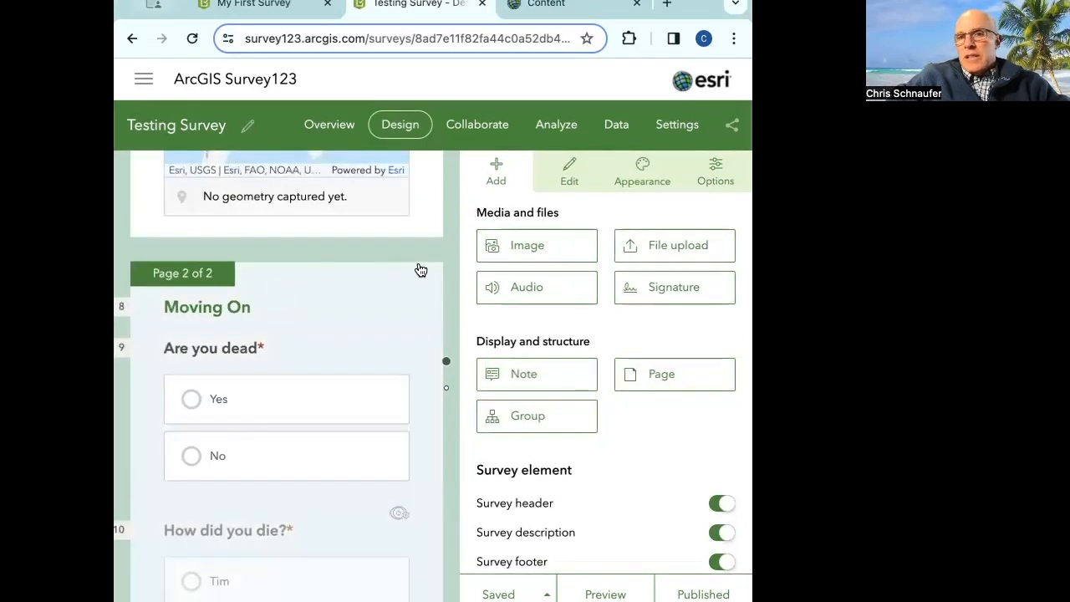
pyautogui.scroll(10, 420, 270)
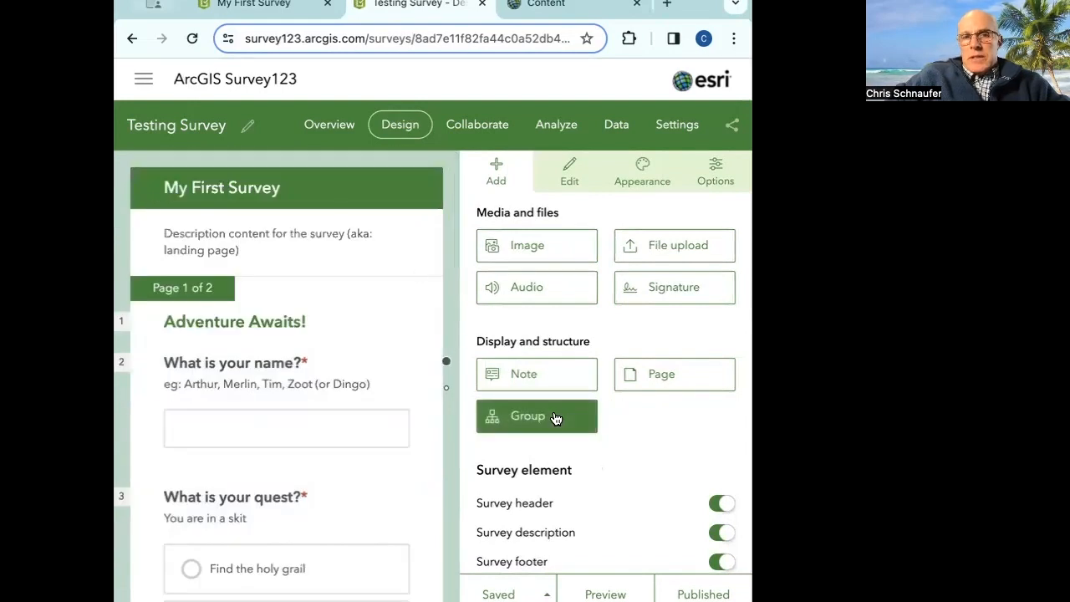
# Turn off Collapse by default for the Your Adventure Starts group
pyautogui.scroll(-5, 446, 418)
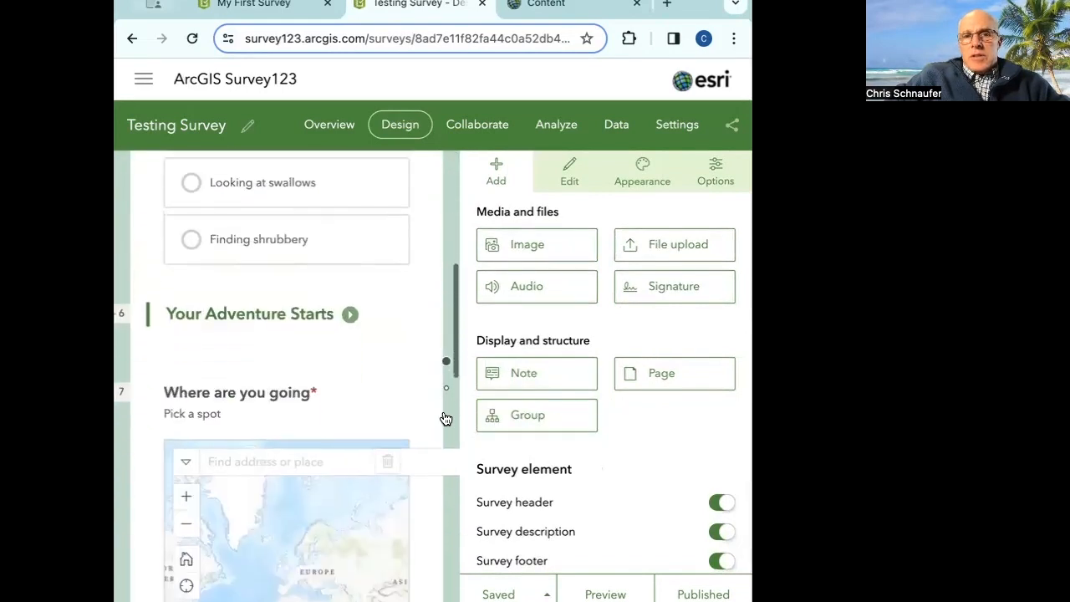
pyautogui.click(354, 311)
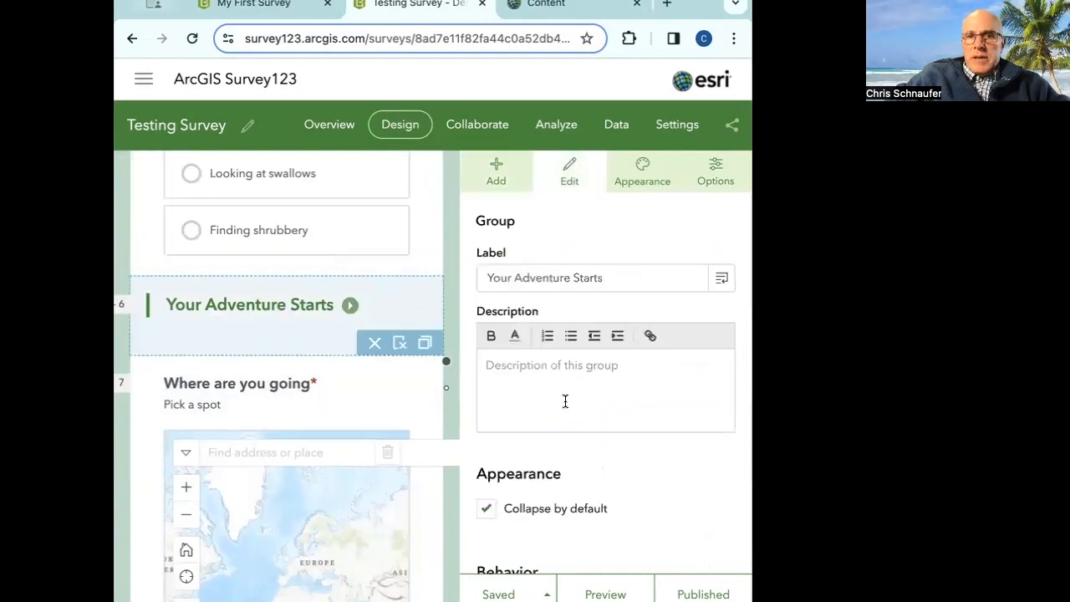
pyautogui.click(488, 510)
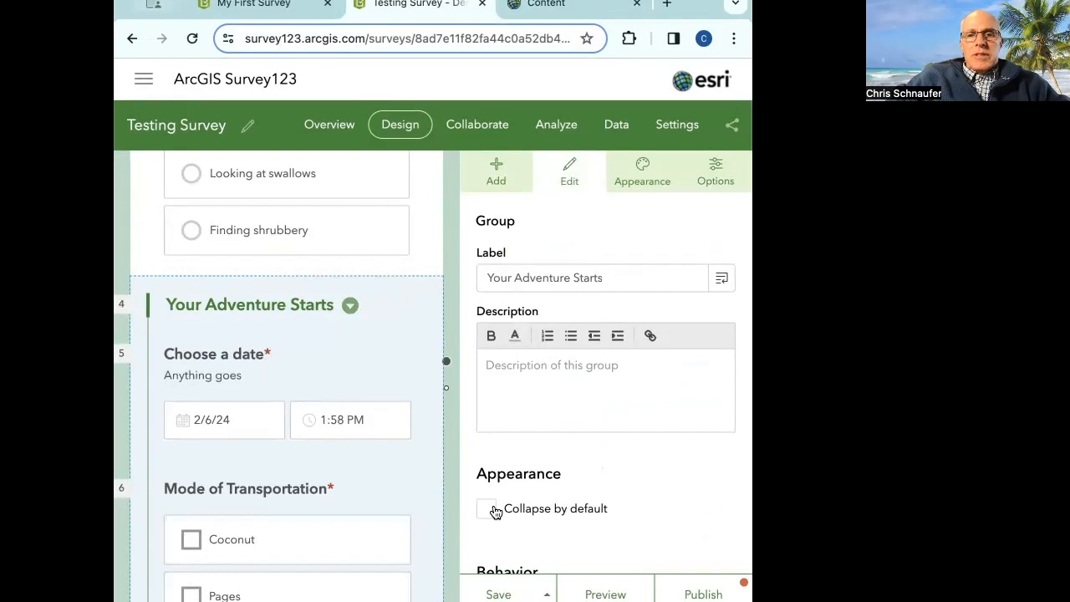
pyautogui.scroll(-1, 495, 511)
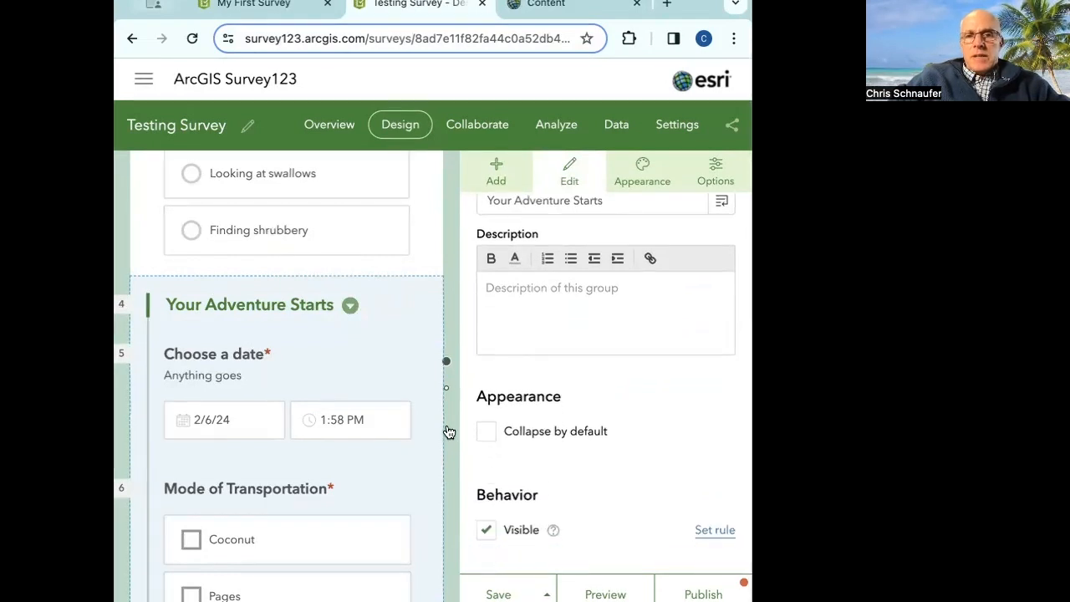
# Review the questions throughout the survey from Adventure Awaits! down to the Good bye note
pyautogui.scroll(-2, 419, 437)
pyautogui.scroll(-2, 419, 437)
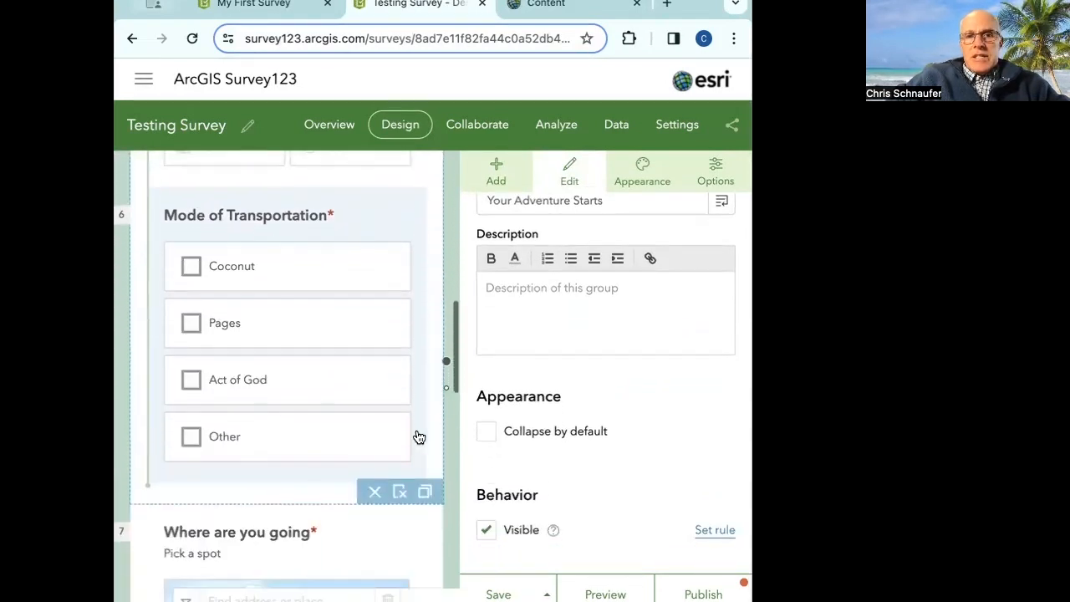
pyautogui.scroll(8, 419, 437)
pyautogui.click(489, 184)
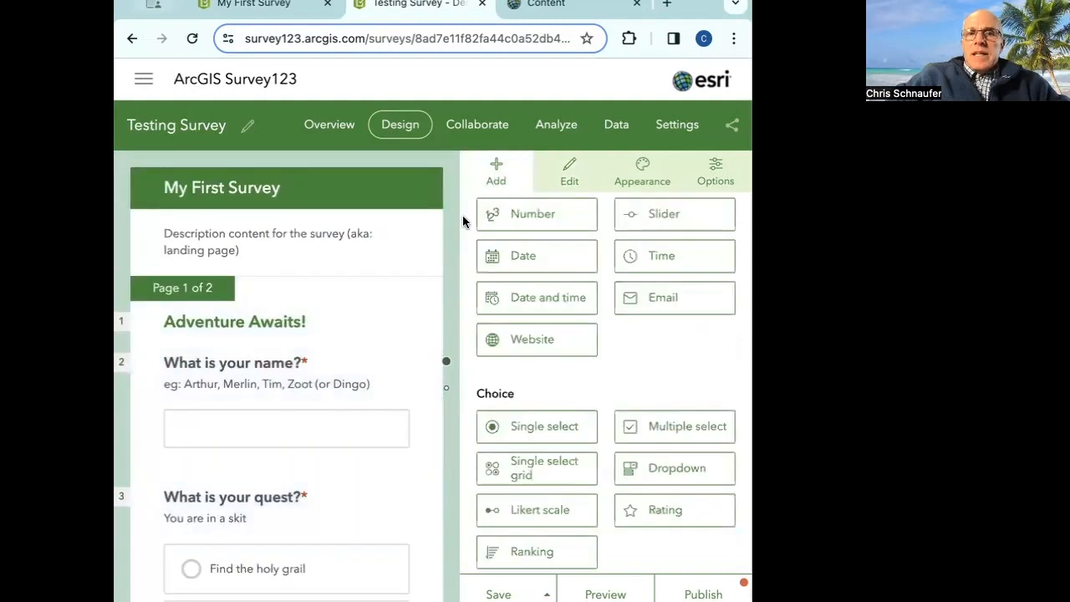
pyautogui.scroll(-10, 349, 341)
pyautogui.scroll(-8, 352, 342)
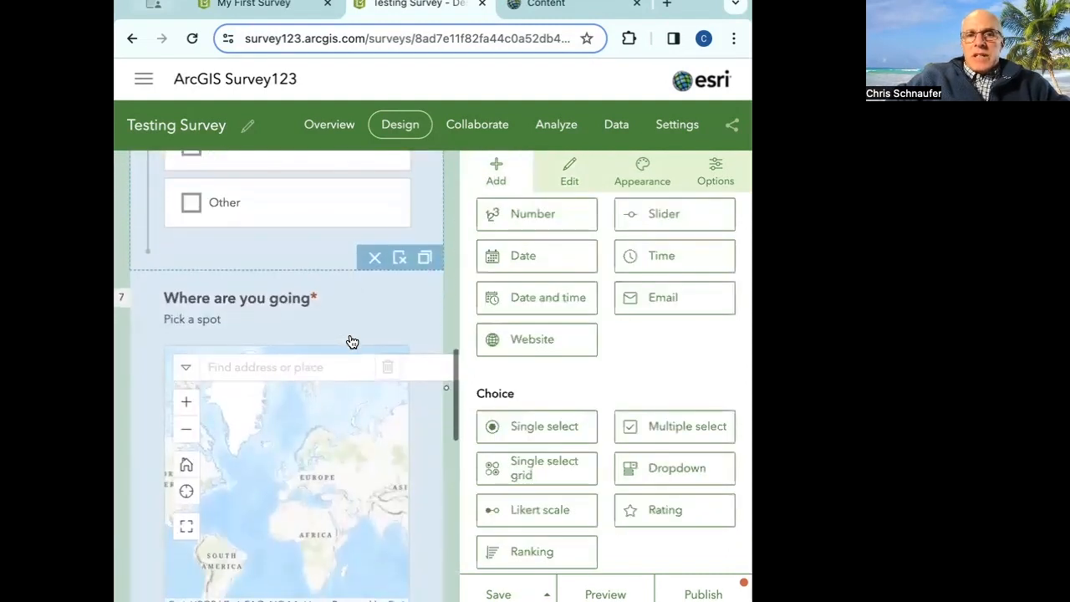
pyautogui.scroll(-3, 352, 342)
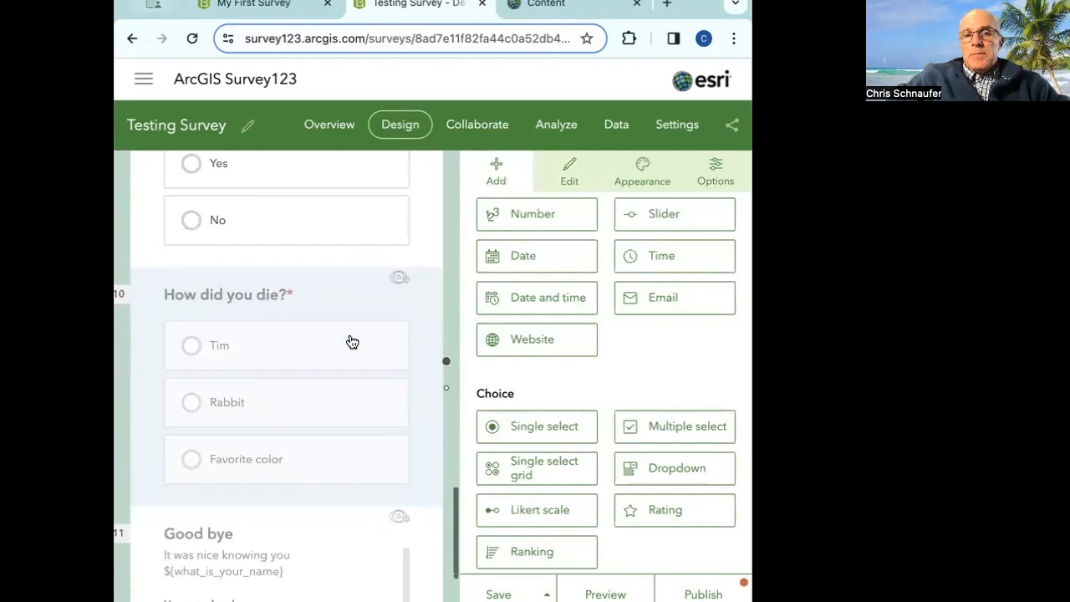
# Add a Rating question after the Good bye note at the end of the survey
pyautogui.click(352, 388)
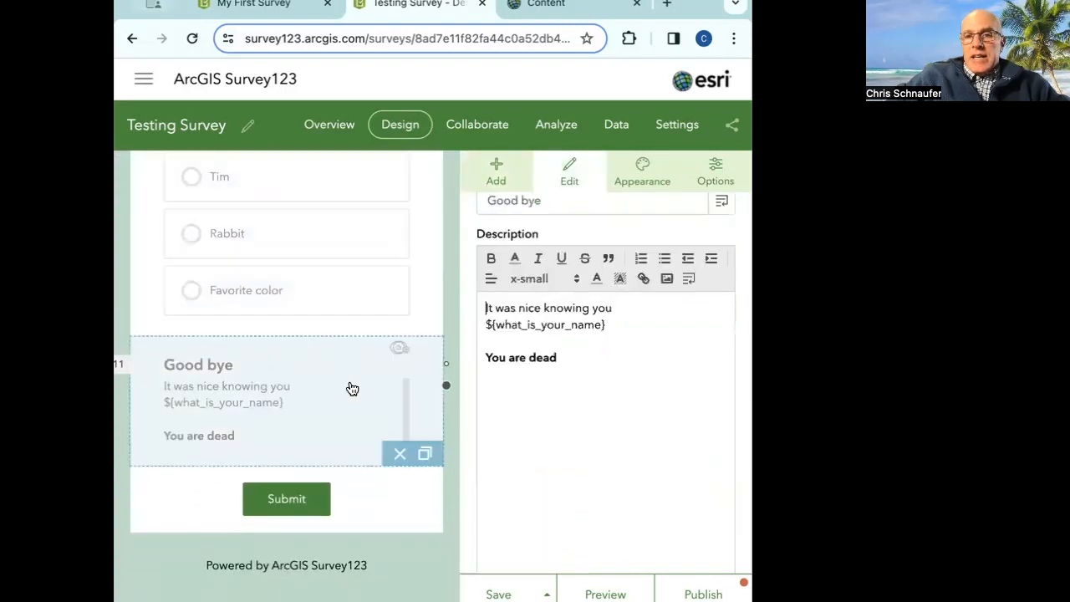
pyautogui.click(498, 174)
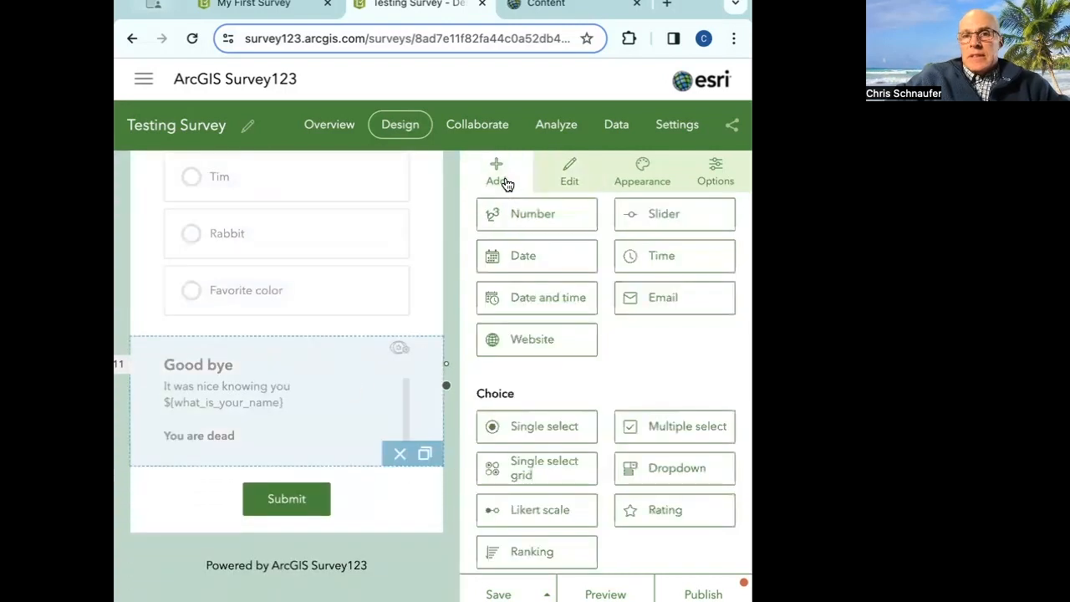
pyautogui.scroll(-4, 690, 359)
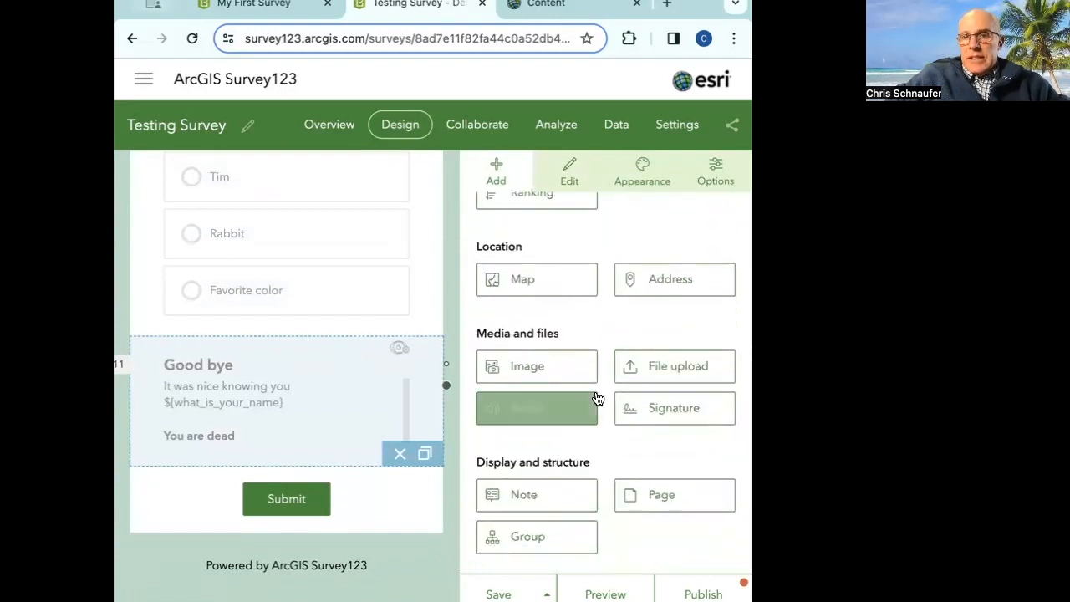
pyautogui.scroll(2, 615, 360)
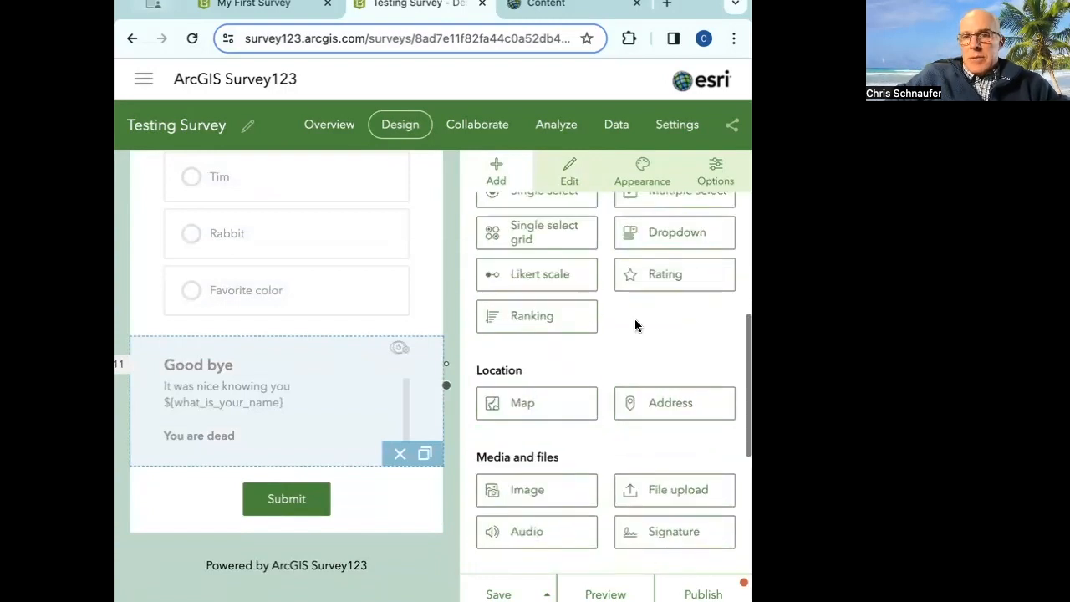
pyautogui.click(670, 276)
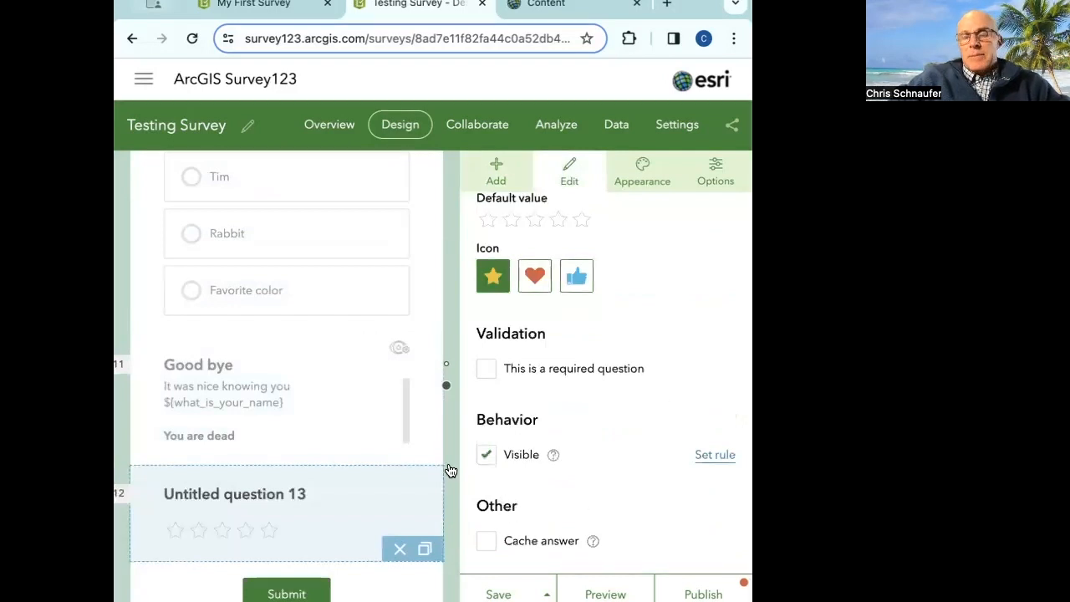
# Review the survey element toggles and the editing properties of the Good bye note and the new rating question
pyautogui.click(496, 173)
pyautogui.scroll(-4, 594, 430)
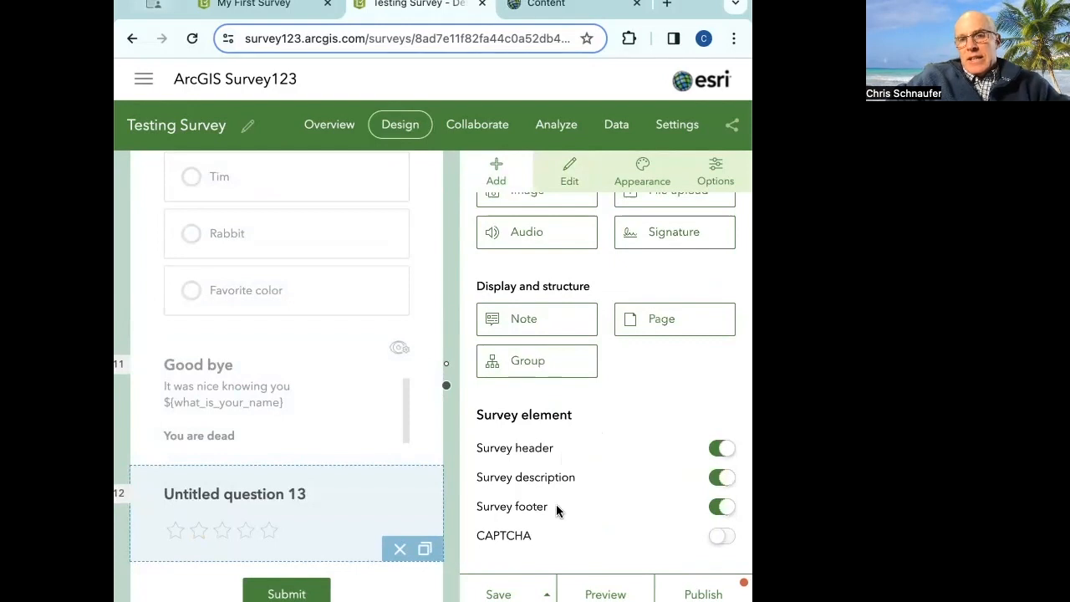
pyautogui.click(571, 172)
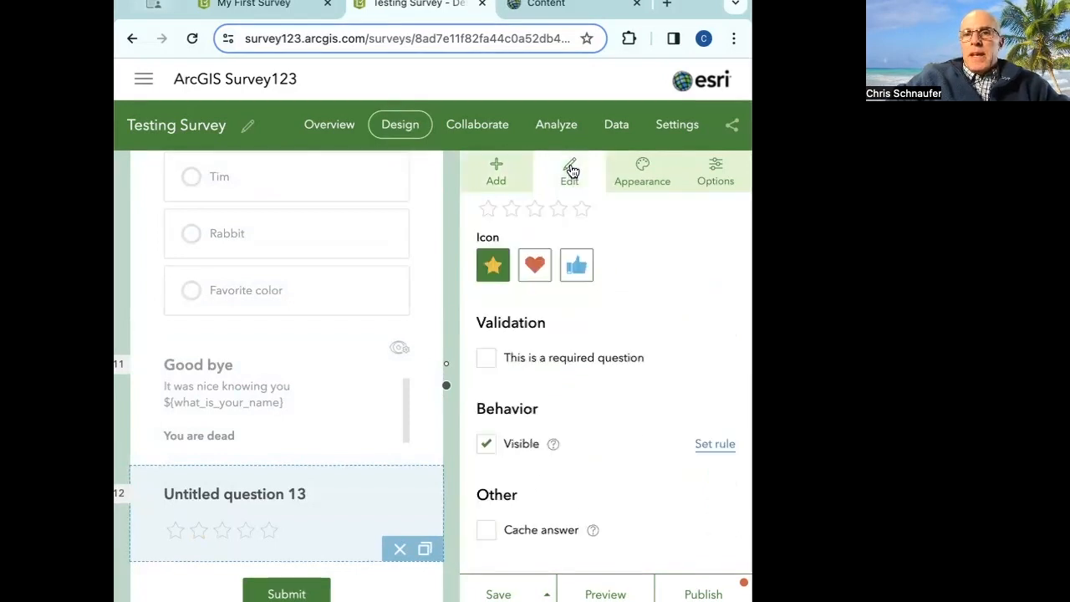
pyautogui.click(283, 412)
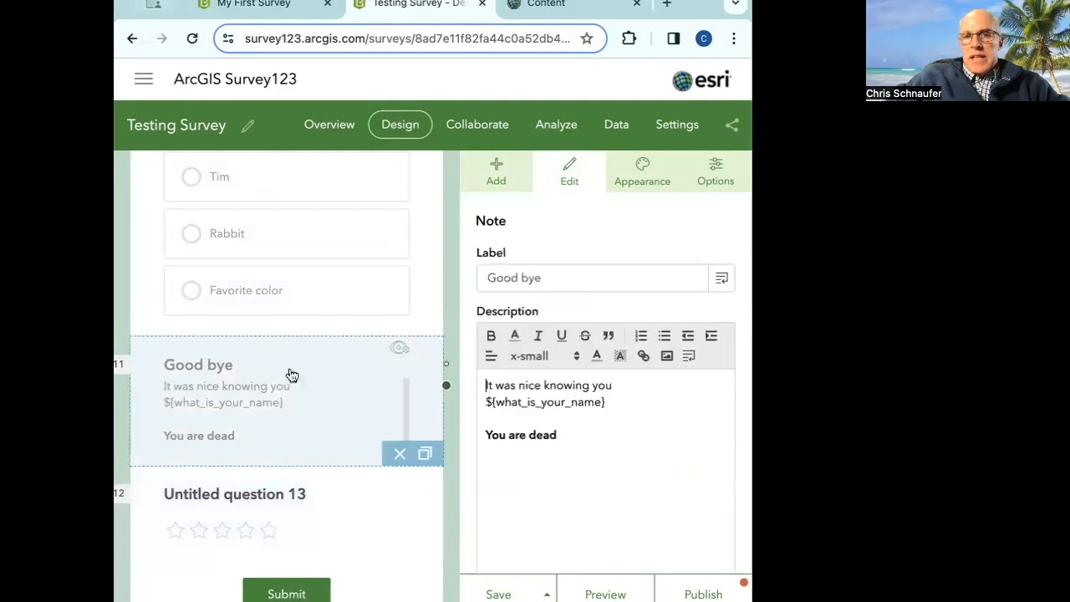
pyautogui.click(335, 293)
pyautogui.click(324, 495)
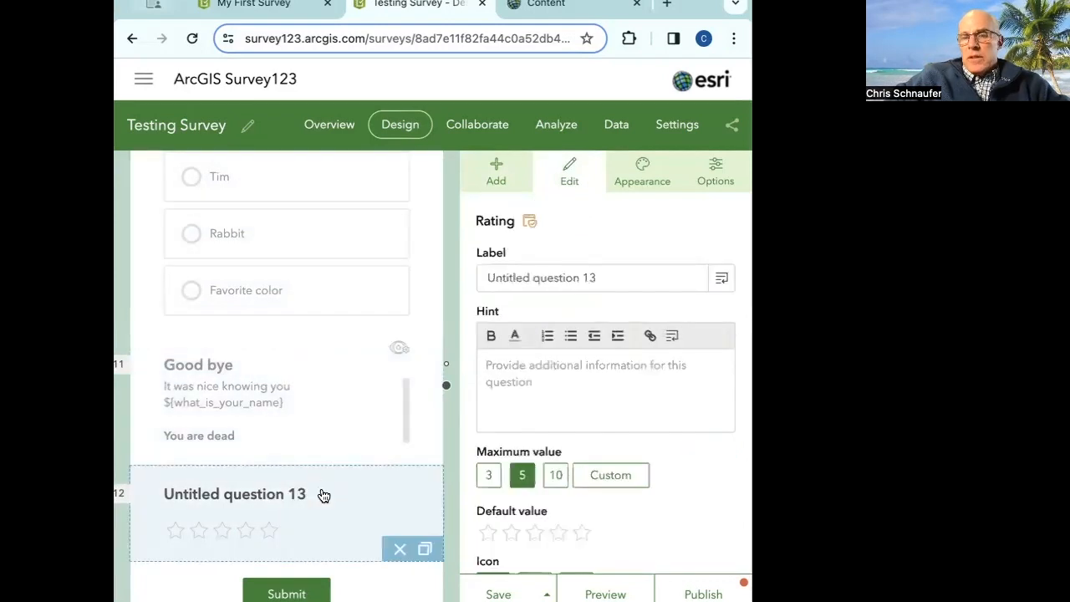
# Review the survey's appearance settings, including themes, header and content colors, and web page background
pyautogui.click(655, 178)
pyautogui.scroll(-3, 595, 466)
pyautogui.scroll(-3, 594, 468)
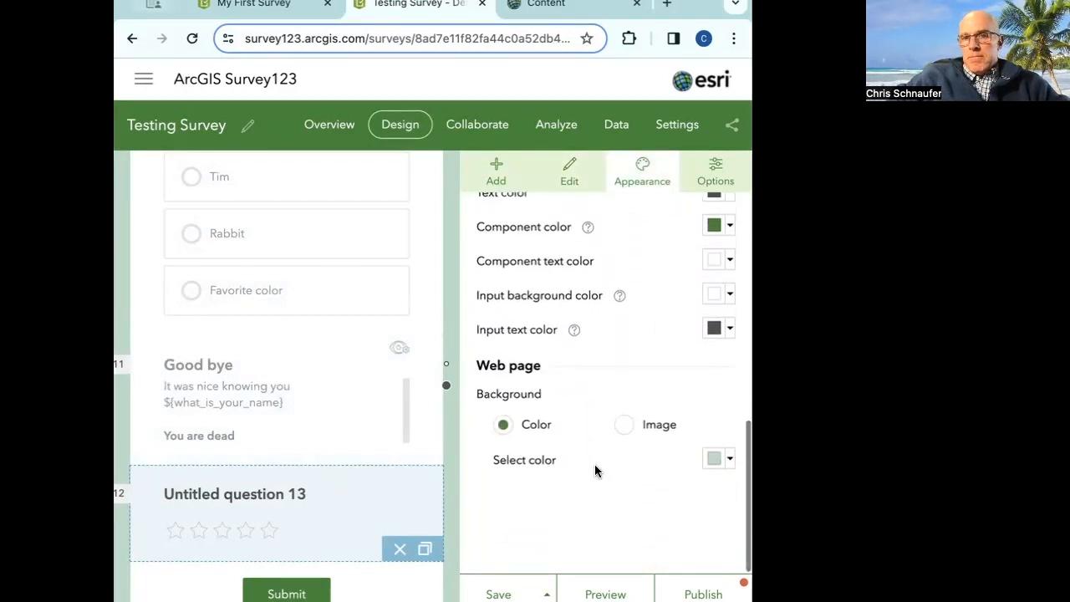
pyautogui.scroll(6, 594, 470)
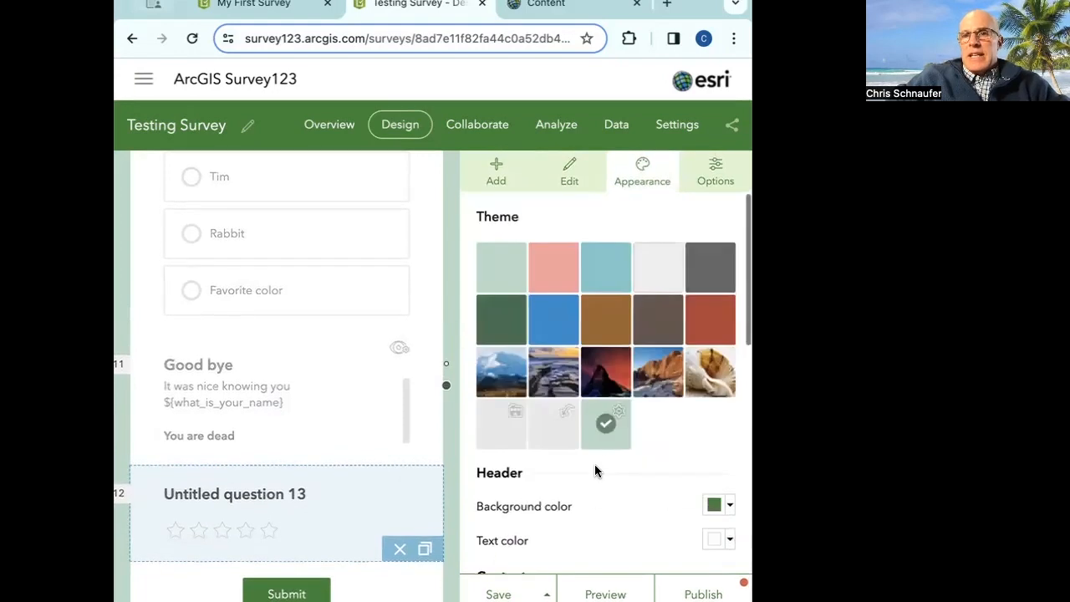
# Review the survey options for the thank you screen, the action after submission and multiple languages
pyautogui.click(707, 191)
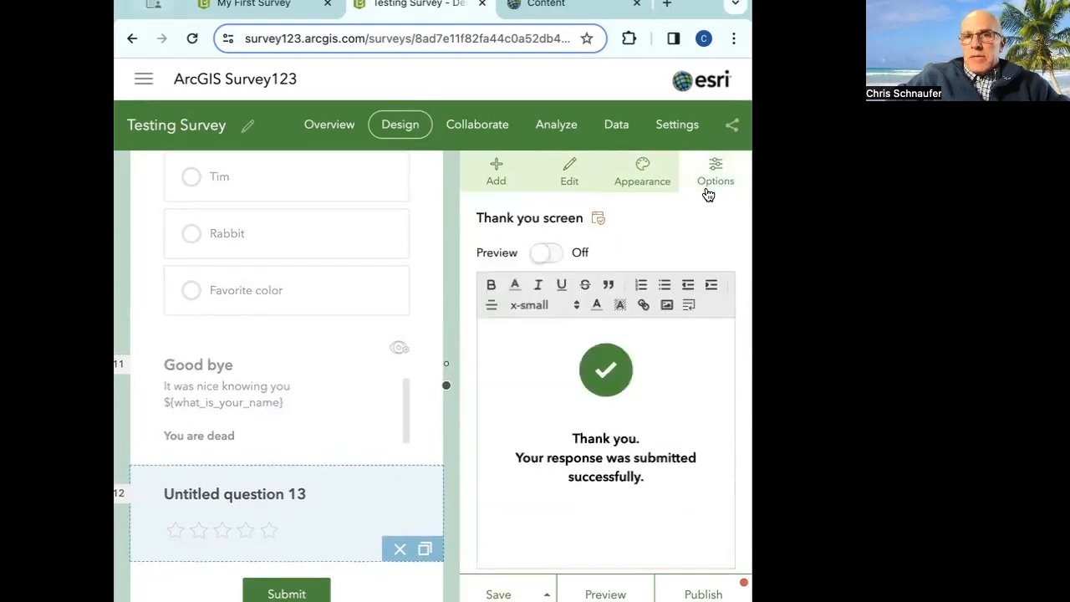
pyautogui.scroll(-1, 691, 233)
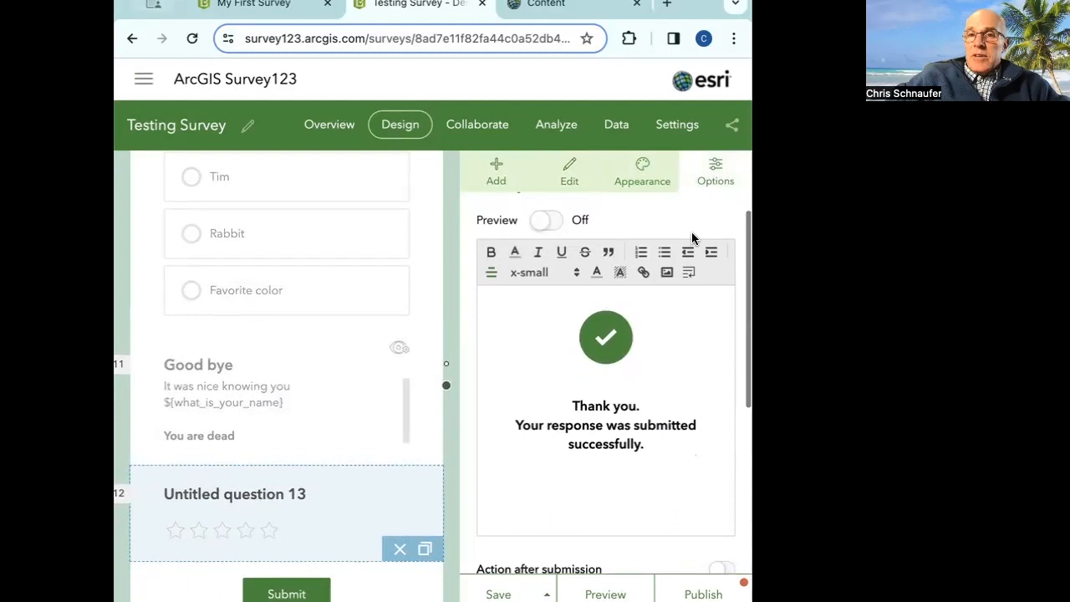
pyautogui.scroll(-3, 691, 232)
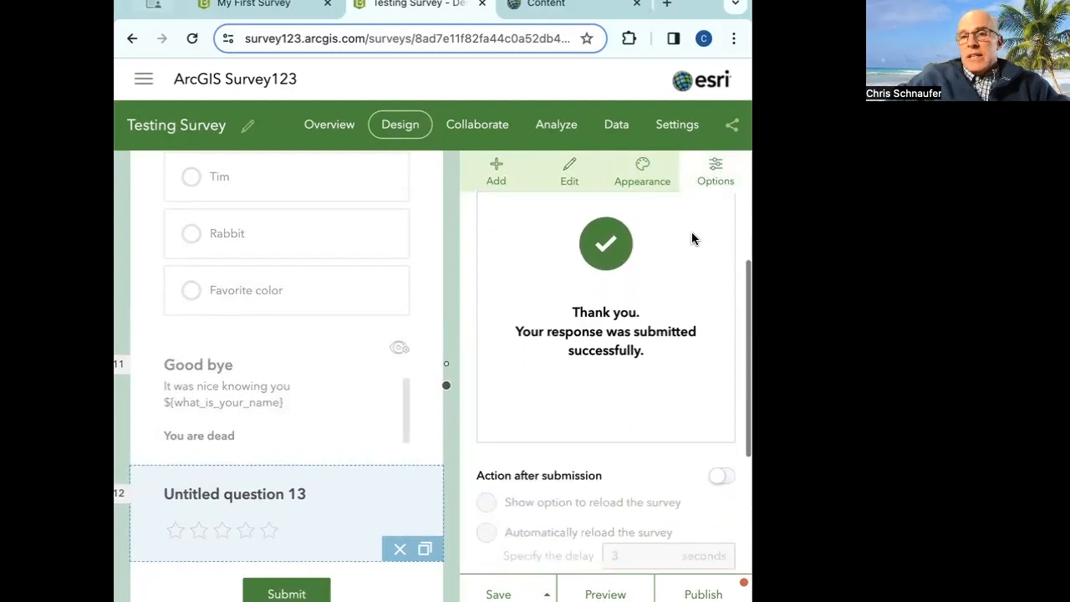
pyautogui.click(620, 279)
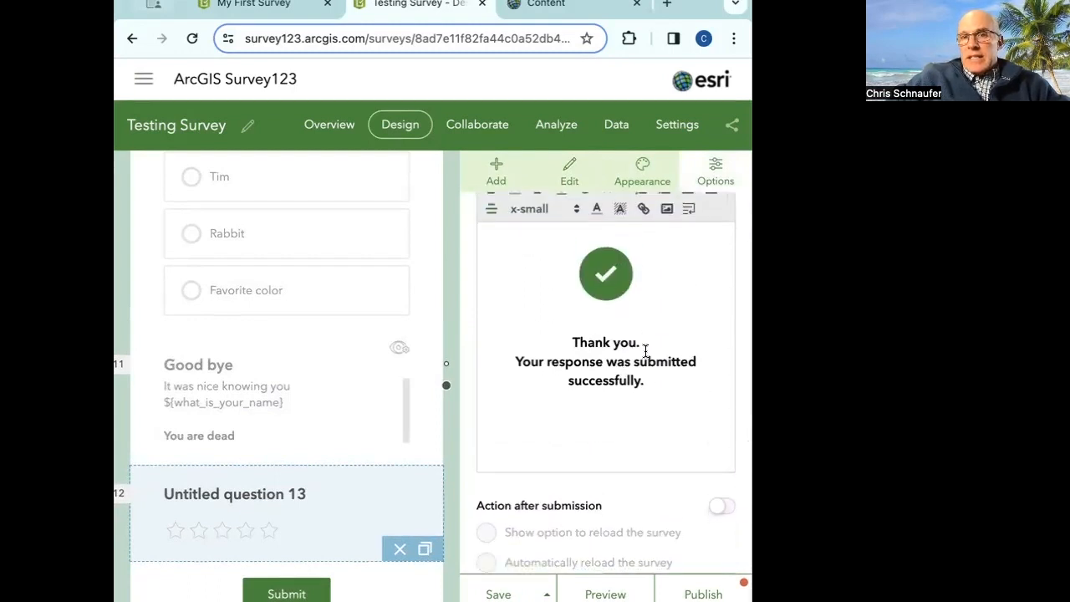
pyautogui.scroll(1, 638, 384)
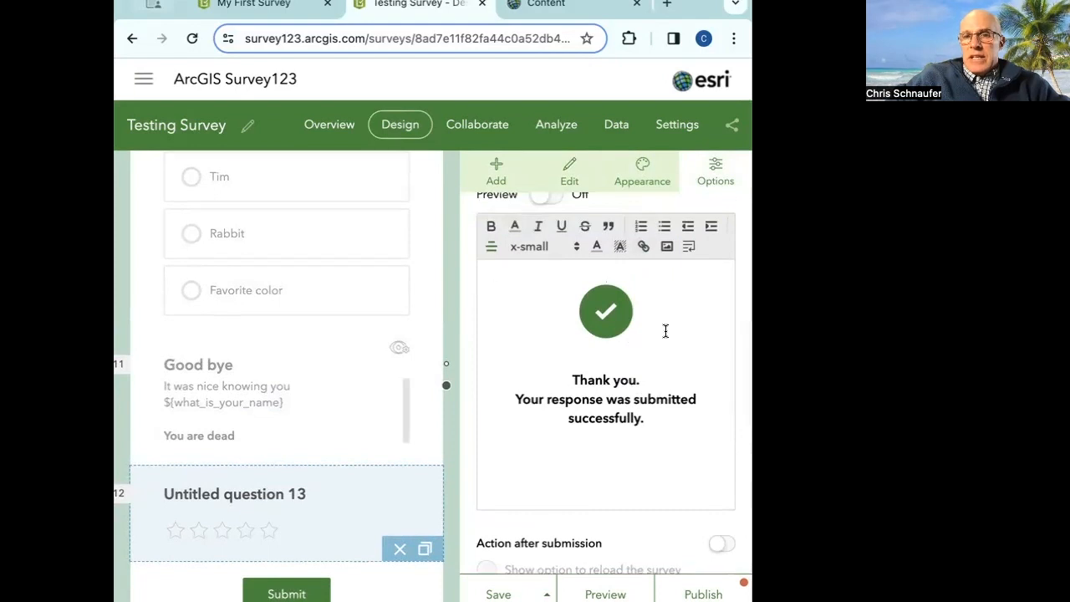
pyautogui.scroll(-4, 668, 372)
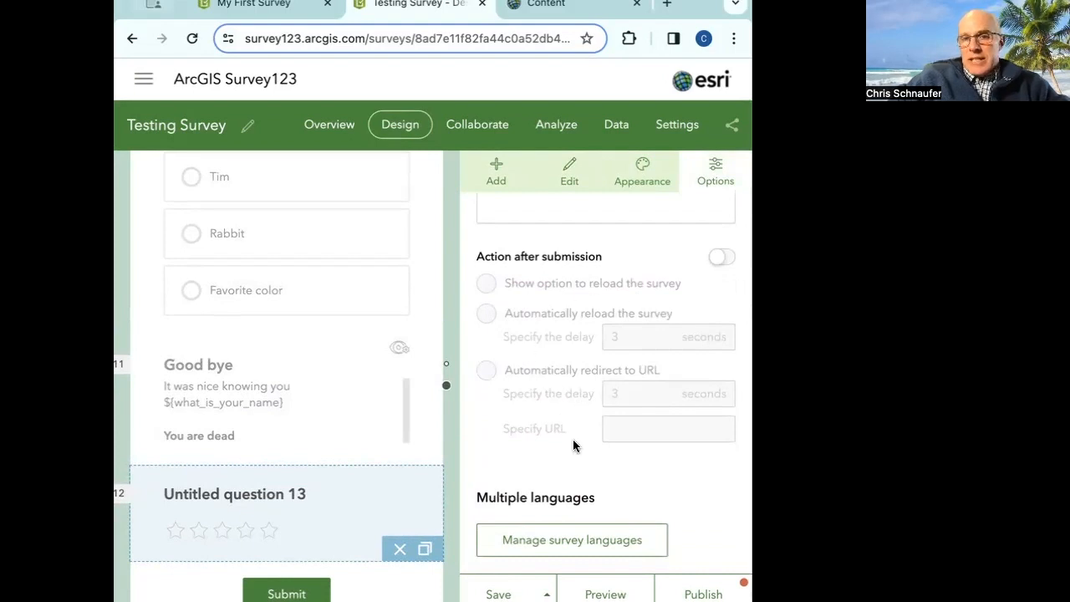
# Save the survey draft and check the Save as option without using it
pyautogui.click(581, 544)
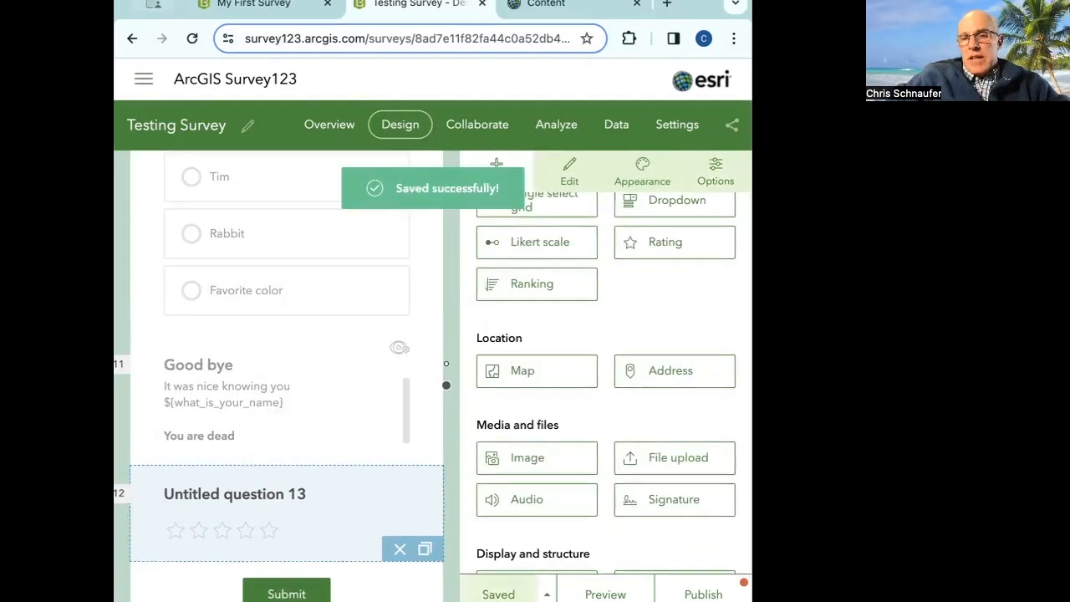
pyautogui.click(545, 594)
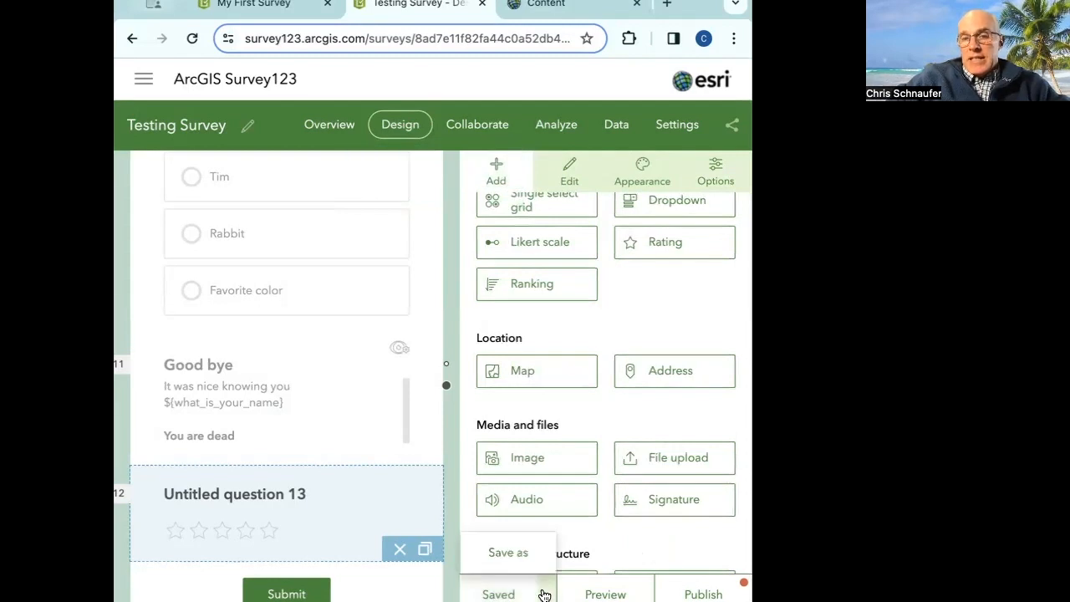
pyautogui.click(638, 535)
# Publish the survey with its current changes
pyautogui.scroll(-1, 628, 525)
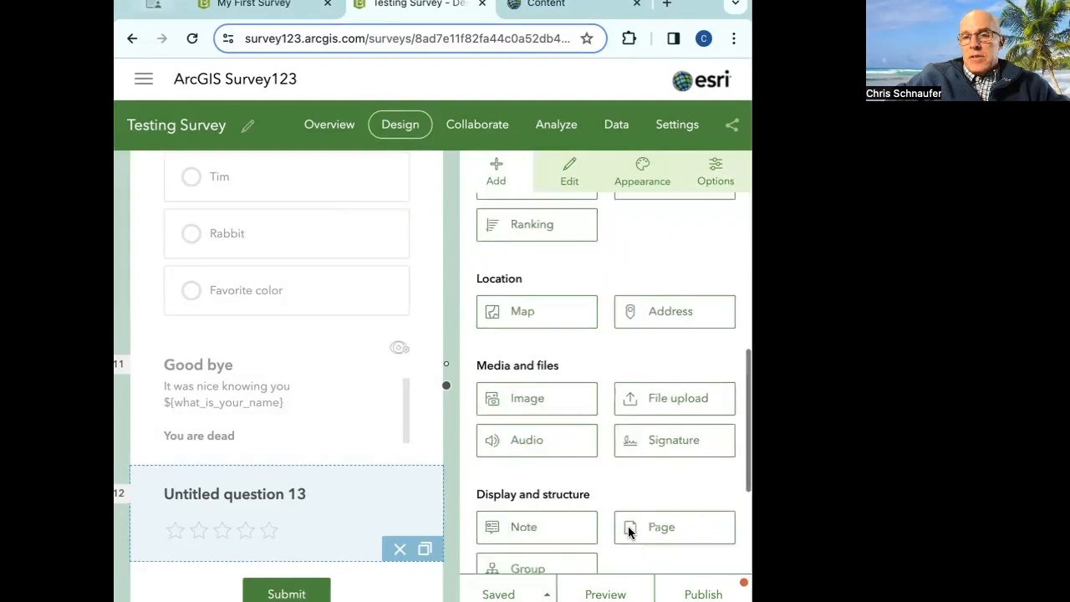
pyautogui.scroll(-2, 628, 526)
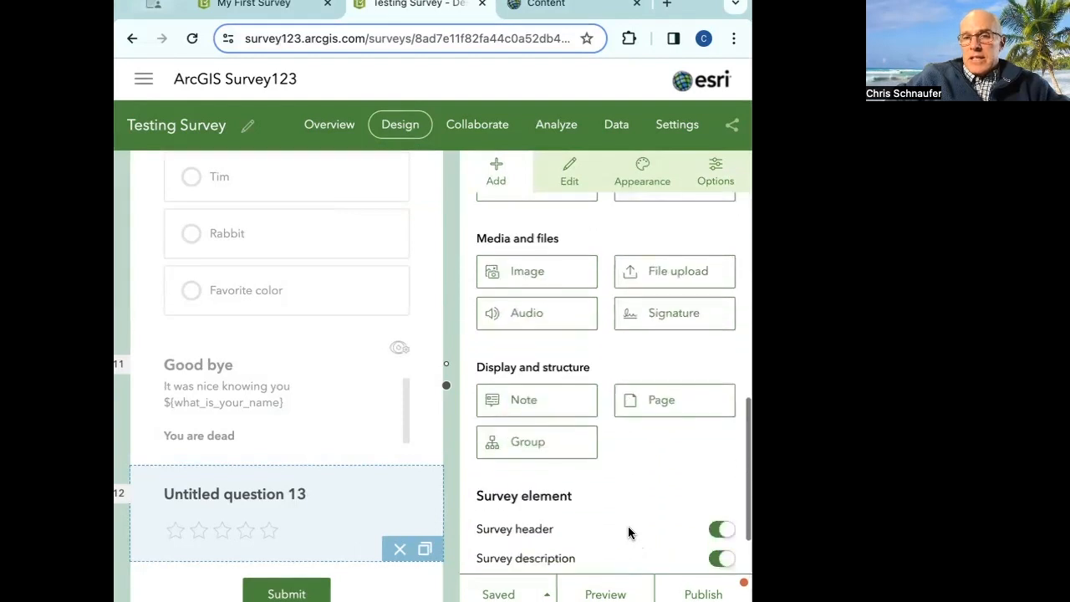
pyautogui.click(711, 595)
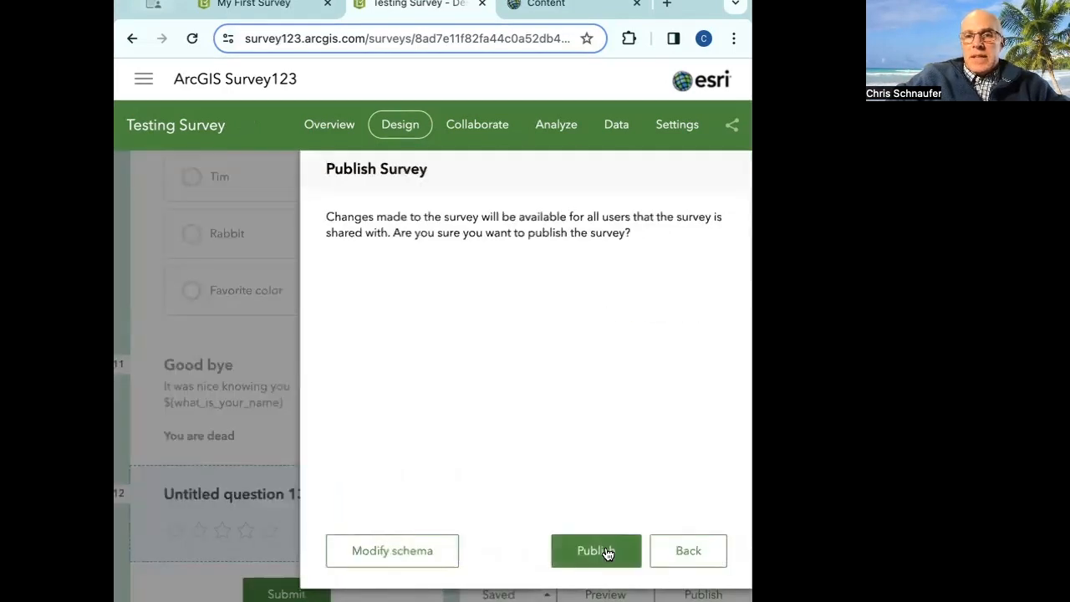
pyautogui.click(596, 551)
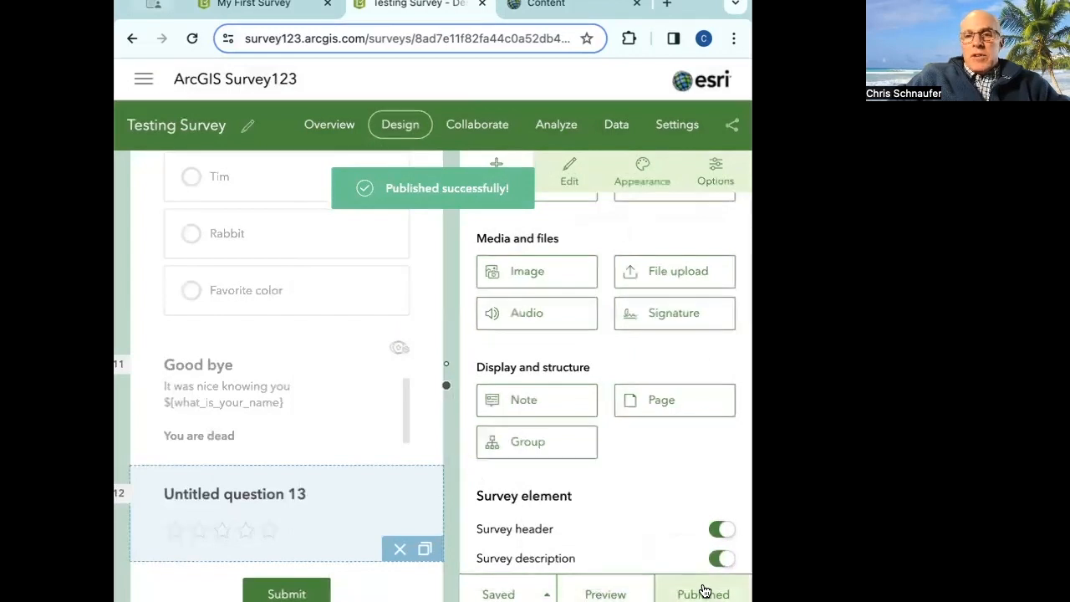
# Delete the untitled rating question and republish the survey, selecting that question's collected answers for deletion
pyautogui.click(400, 551)
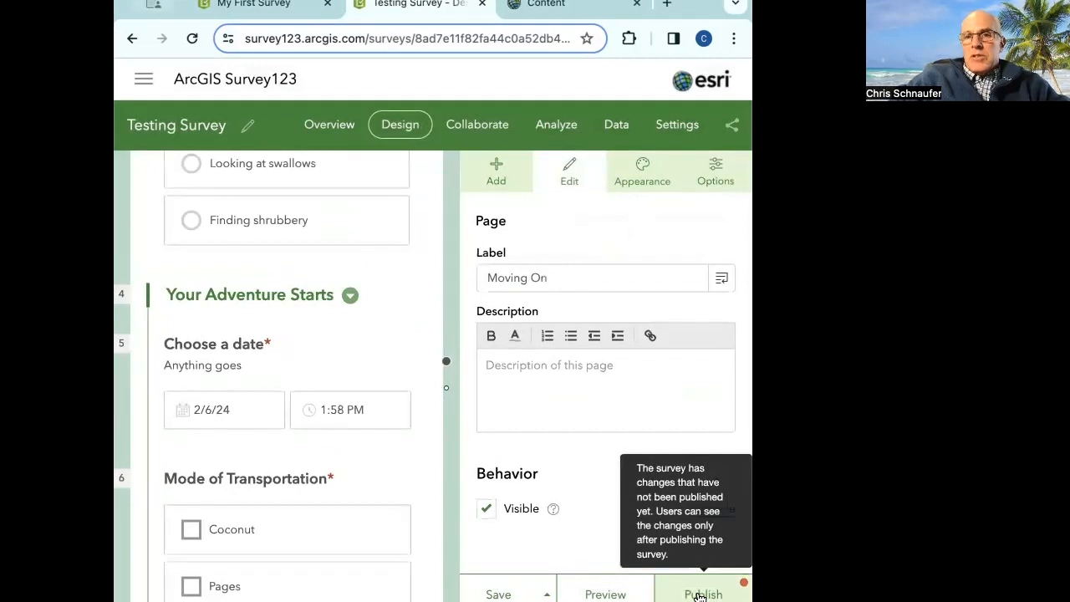
pyautogui.click(699, 595)
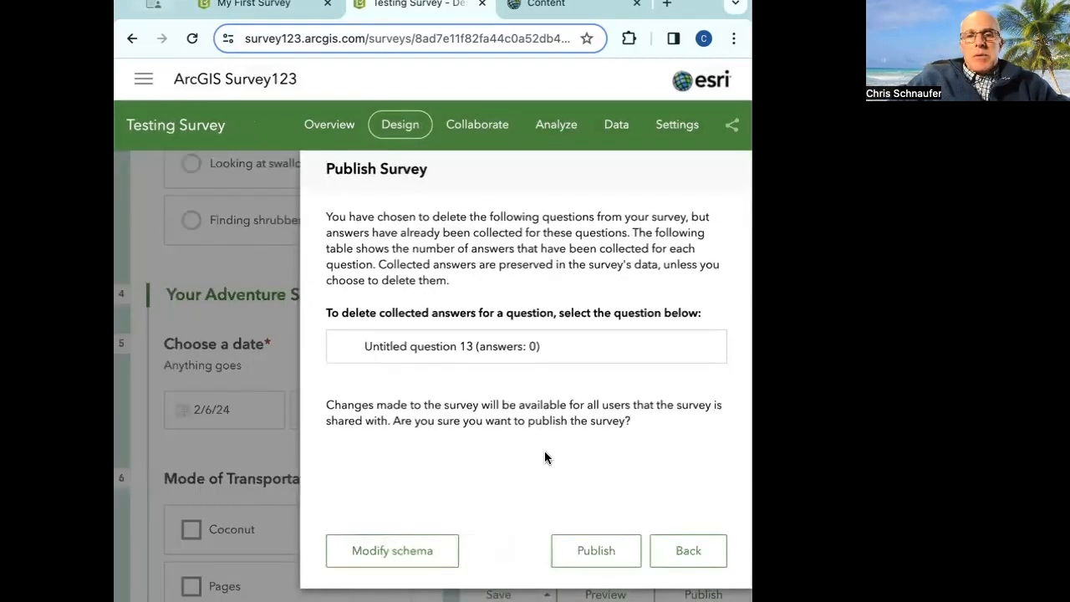
pyautogui.click(381, 346)
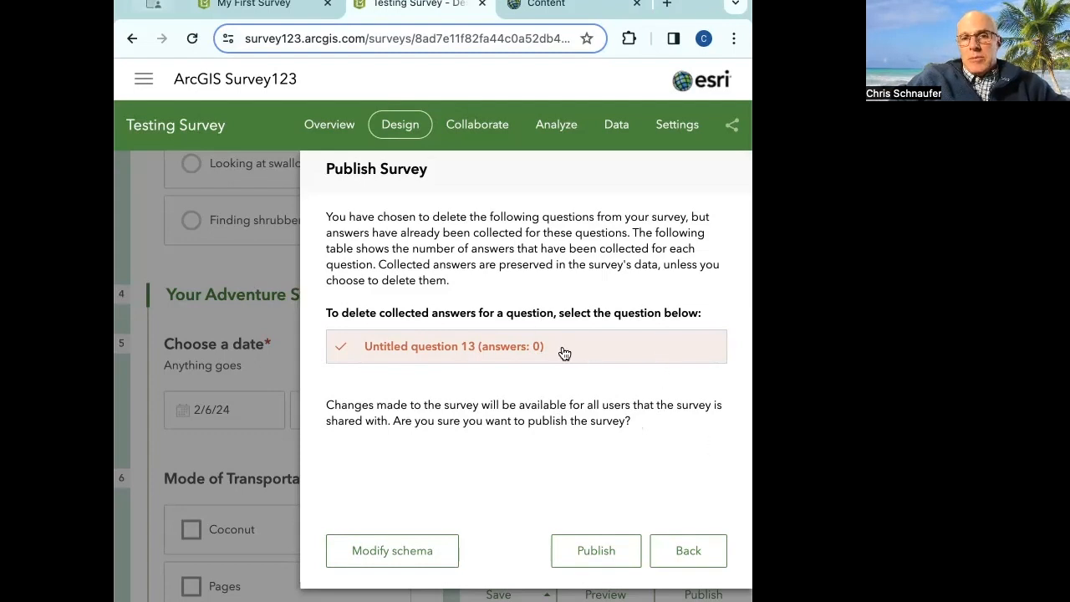
pyautogui.click(596, 548)
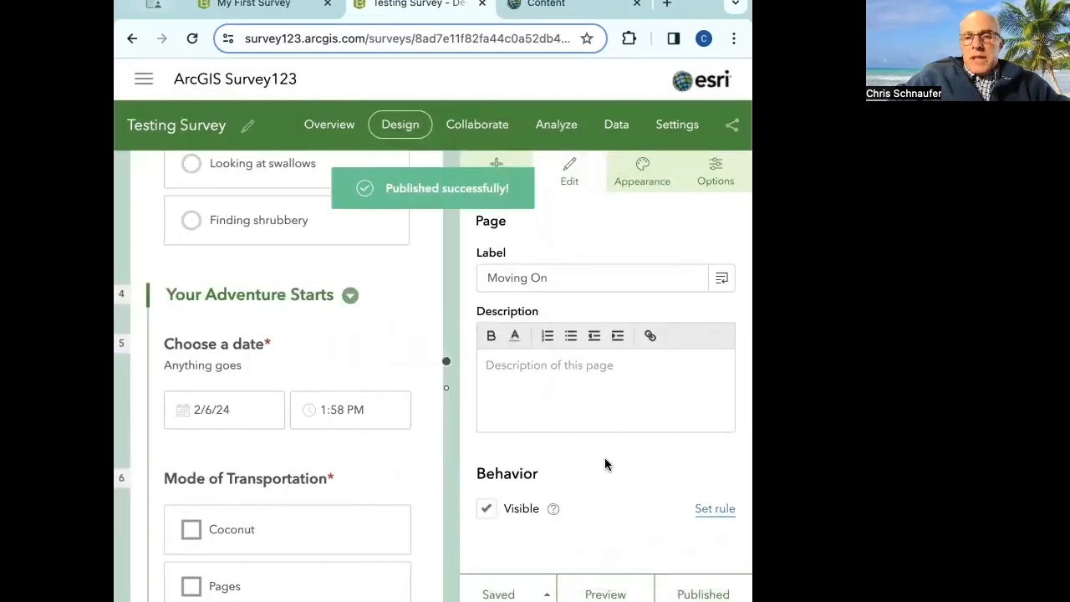
pyautogui.scroll(-15, 419, 429)
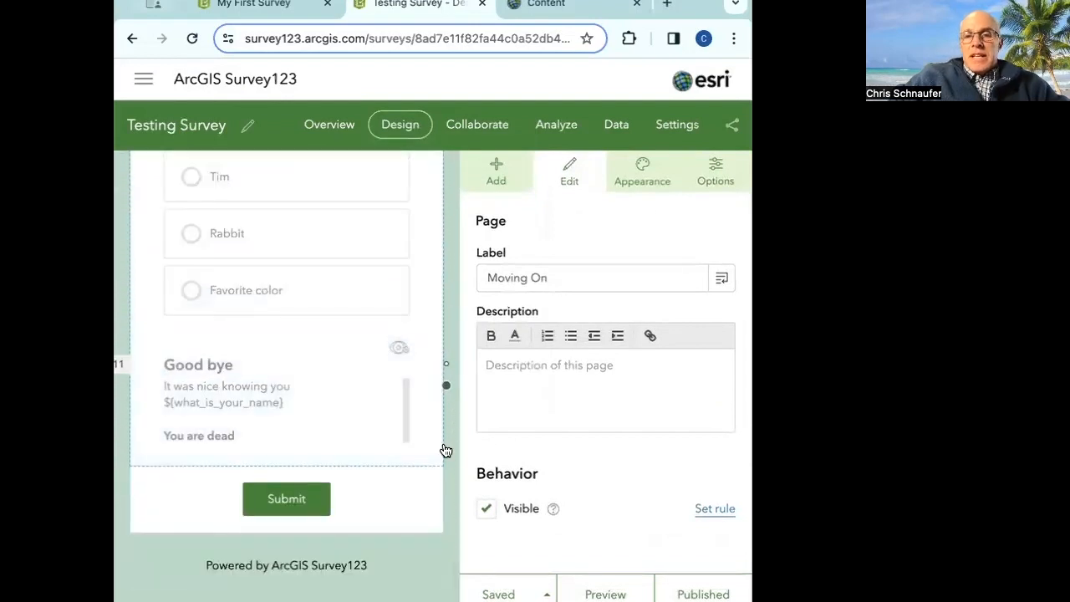
pyautogui.scroll(5, 451, 447)
pyautogui.scroll(10, 451, 446)
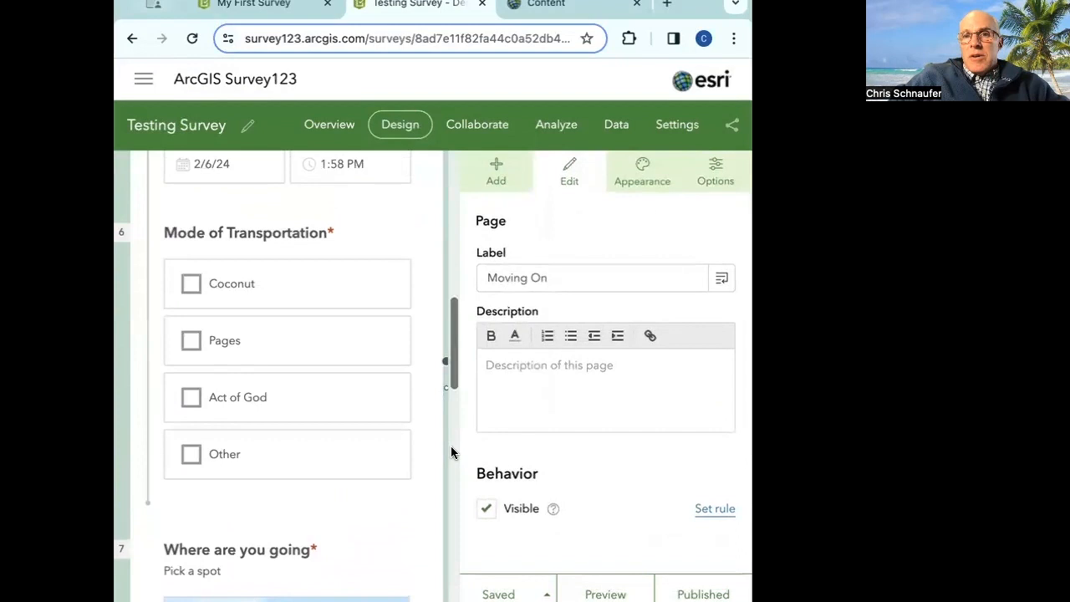
# Review the survey's sharing options, covering the link, who can submit, submitter permissions, draft mode, multiple submissions and survey status
pyautogui.click(485, 134)
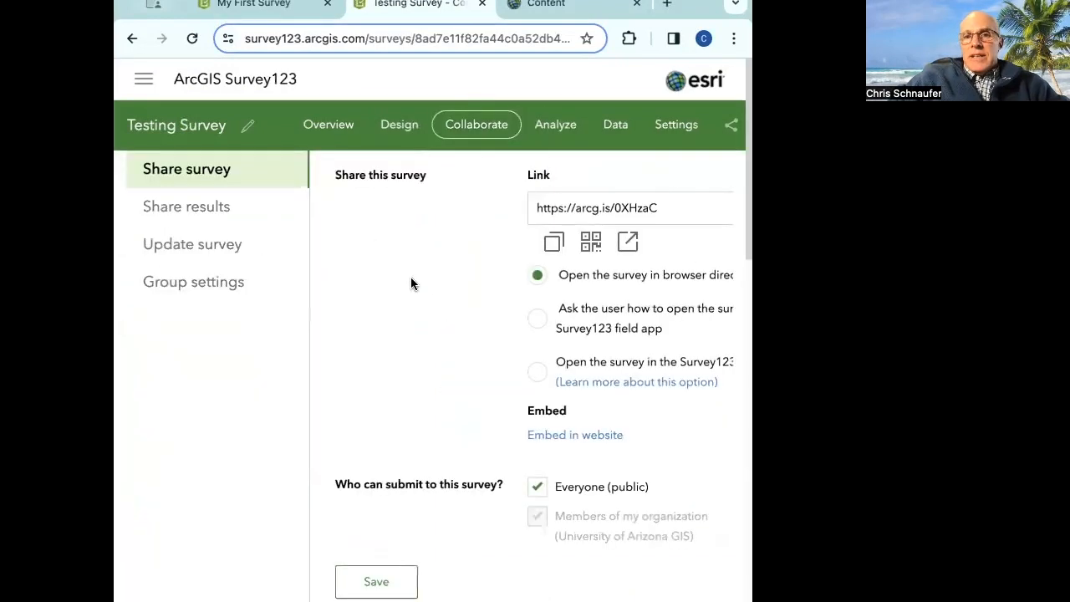
pyautogui.scroll(-2, 452, 360)
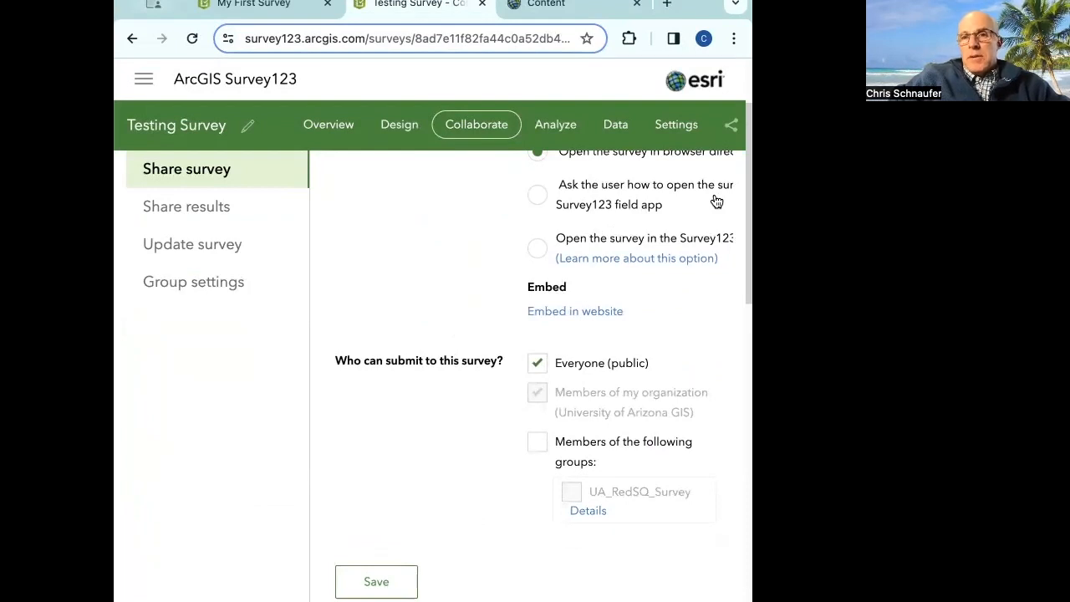
pyautogui.scroll(-2, 513, 212)
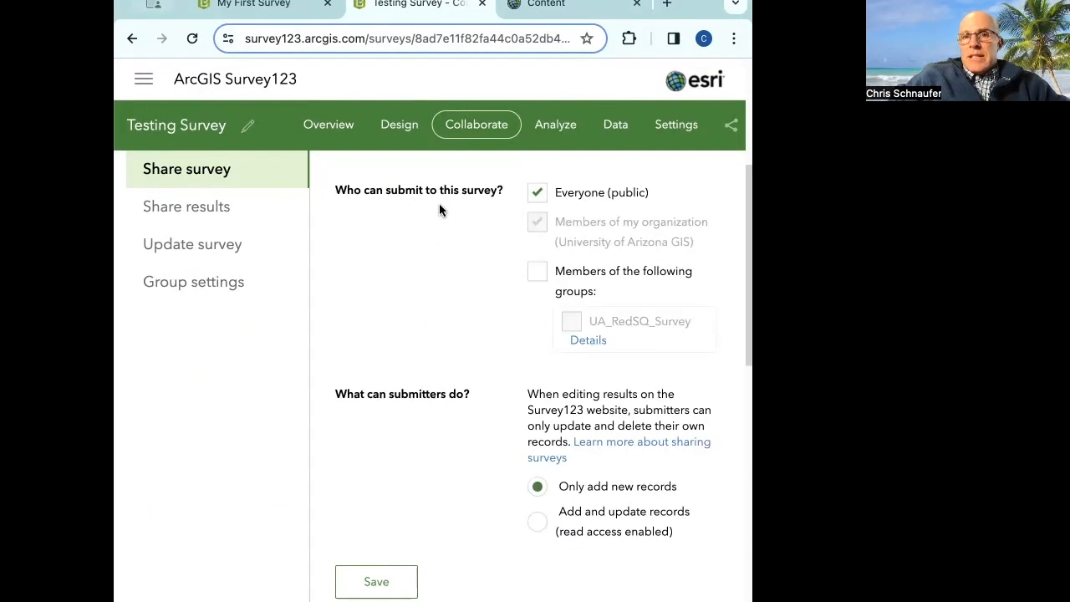
pyautogui.scroll(-2, 509, 206)
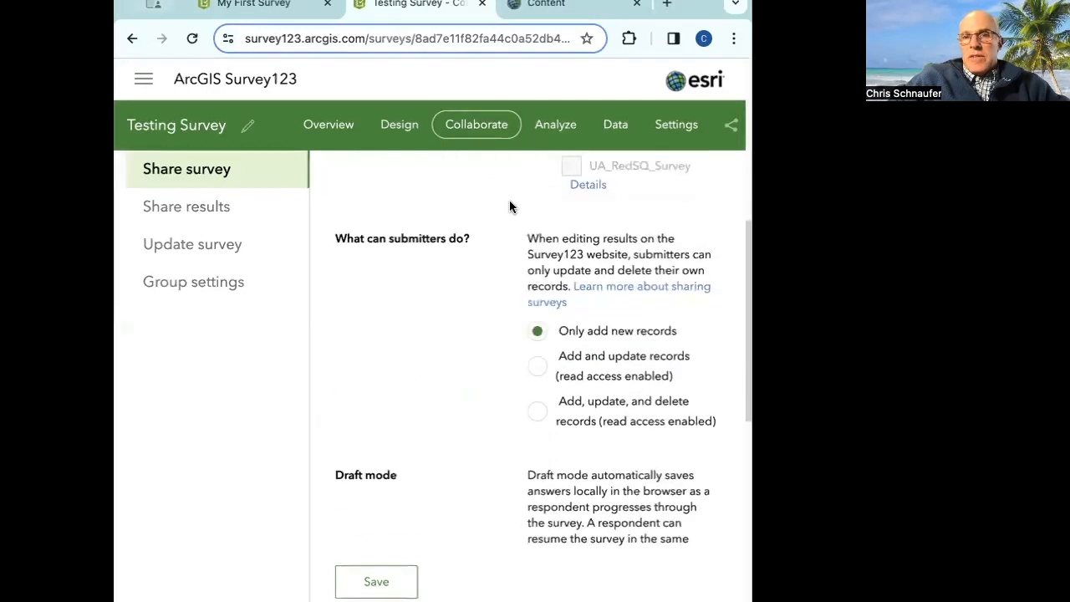
pyautogui.scroll(-5, 474, 452)
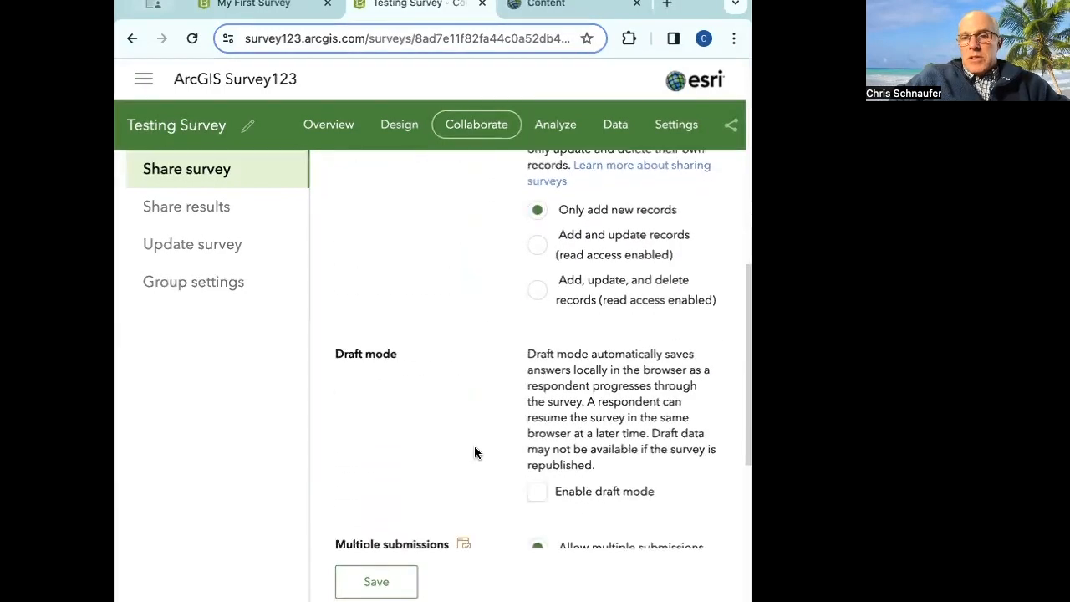
pyautogui.scroll(2, 474, 452)
pyautogui.scroll(-3, 474, 452)
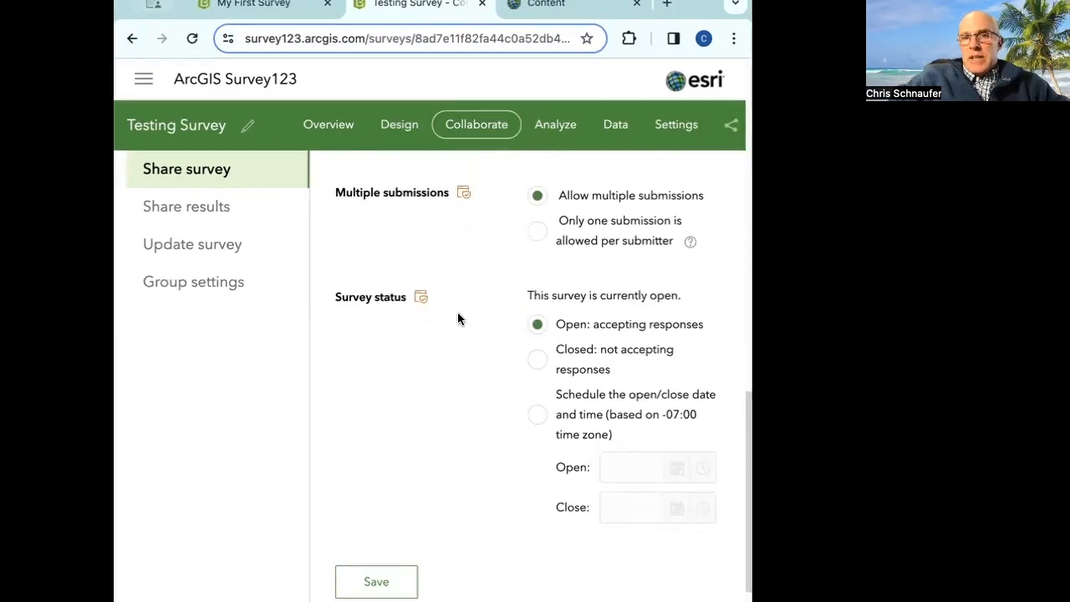
pyautogui.scroll(-1, 458, 318)
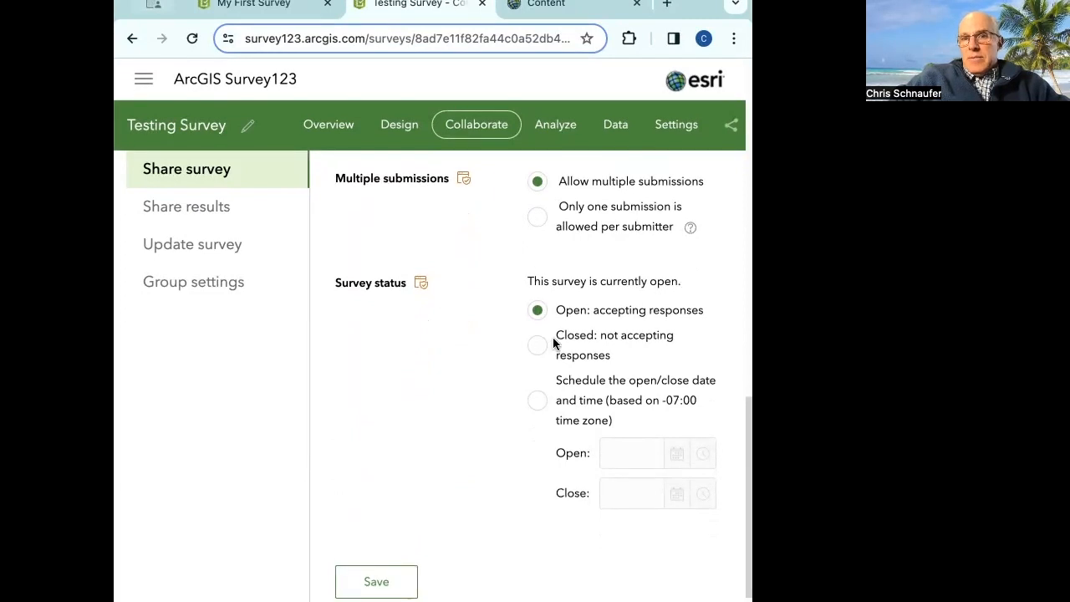
# Review the collaboration options for sharing results, updating the survey and group settings
pyautogui.click(222, 208)
pyautogui.scroll(3, 535, 220)
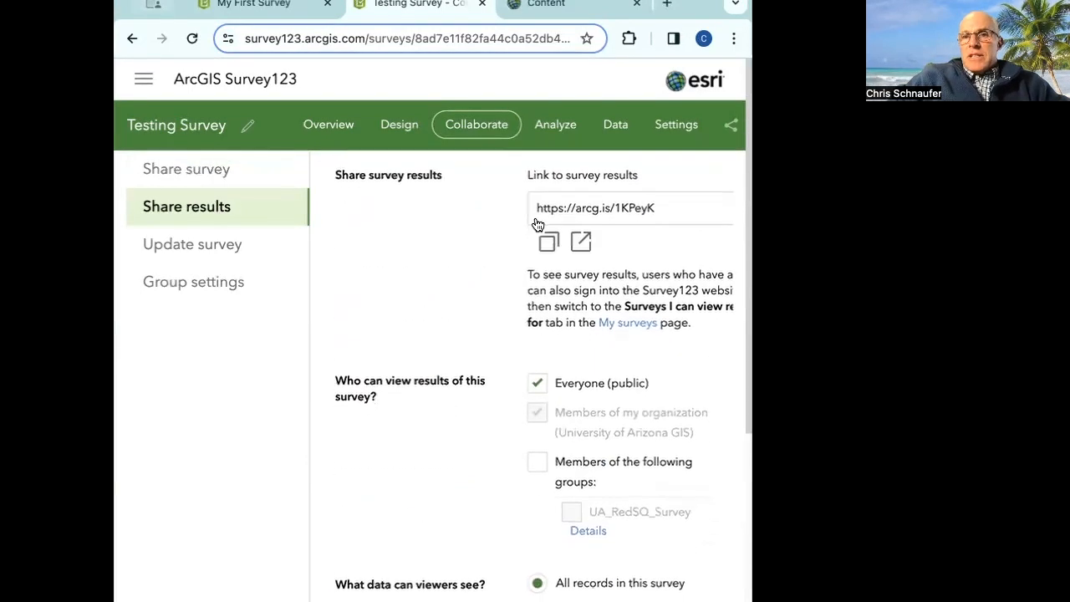
pyautogui.scroll(-3, 534, 216)
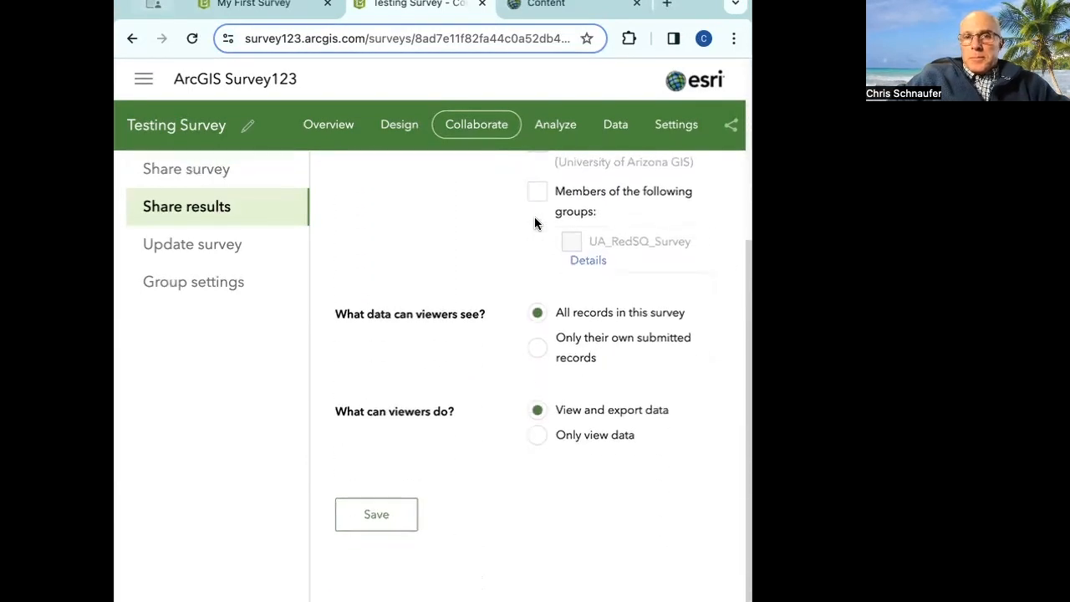
pyautogui.click(231, 243)
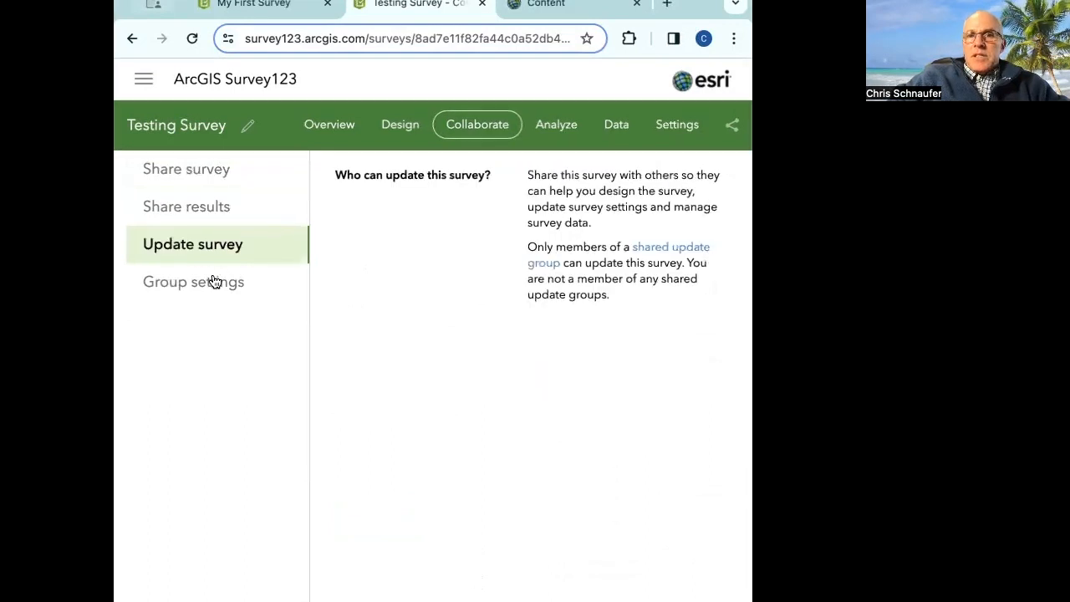
pyautogui.click(215, 281)
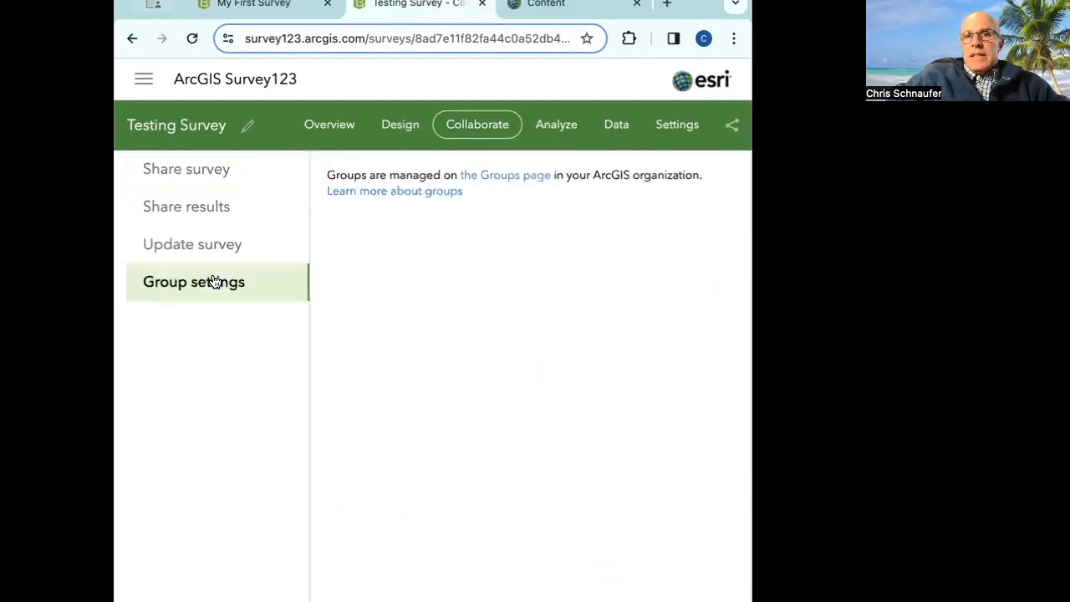
pyautogui.click(206, 175)
# Examine the response analysis for the questions "What is your quest?" and "What is your name?"
pyautogui.click(560, 135)
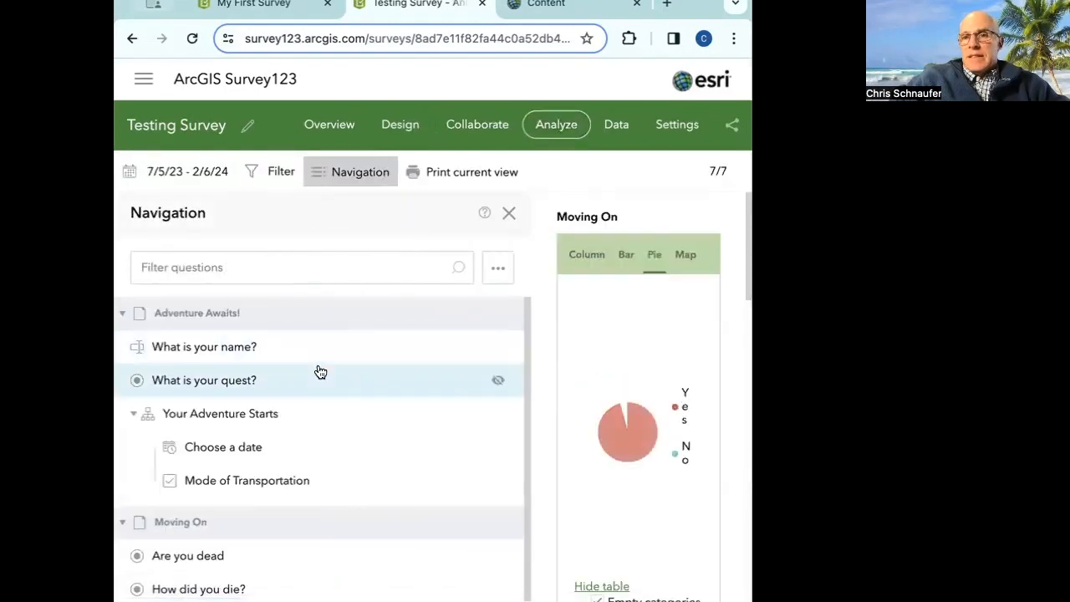
pyautogui.click(321, 371)
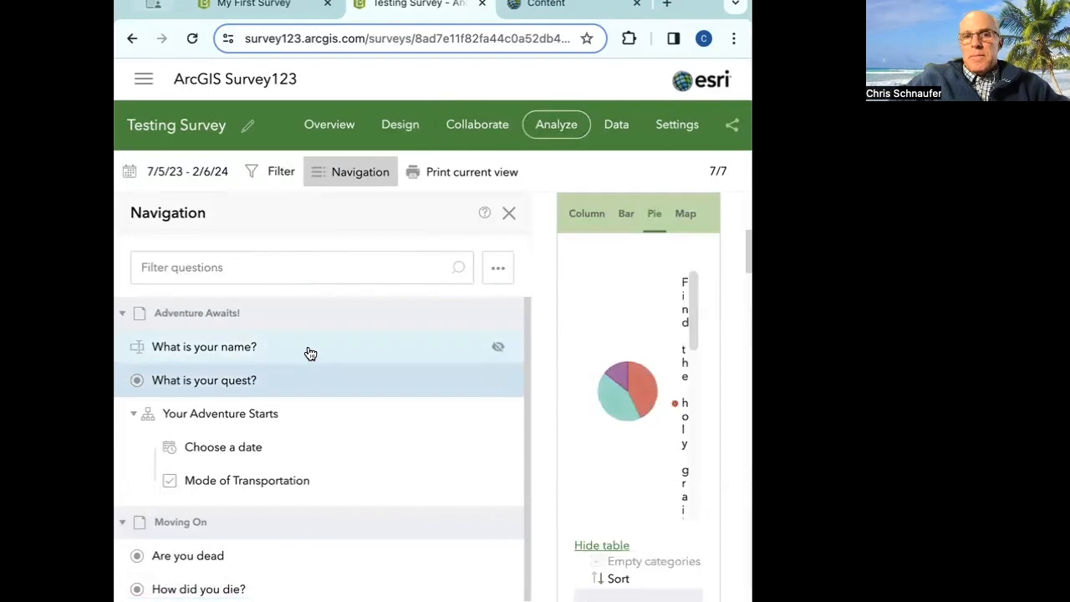
pyautogui.click(308, 353)
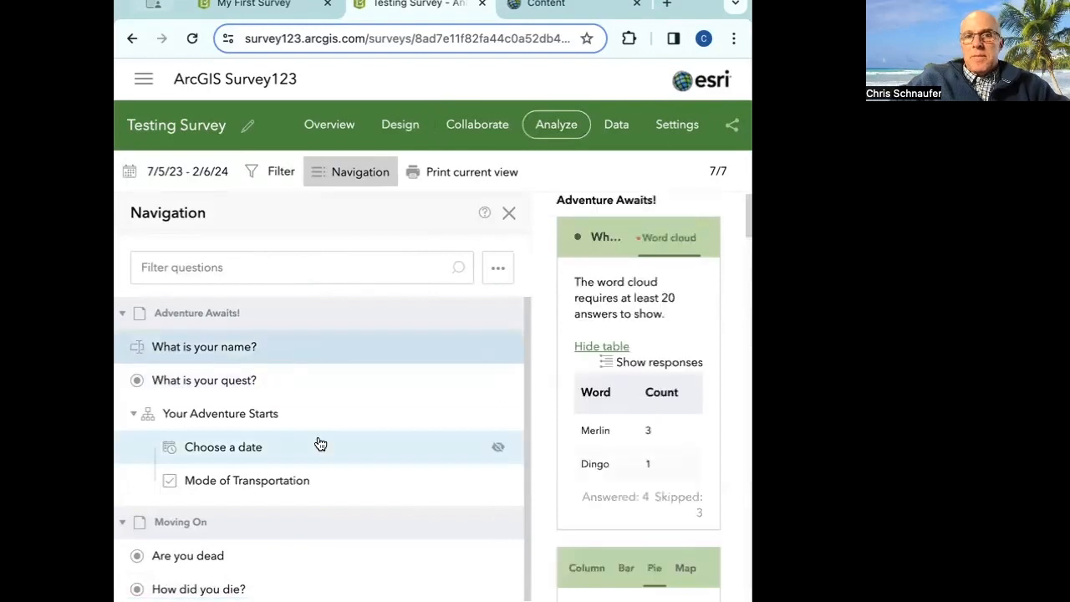
# Examine the submitted survey records on the data map and in the response table
pyautogui.click(618, 127)
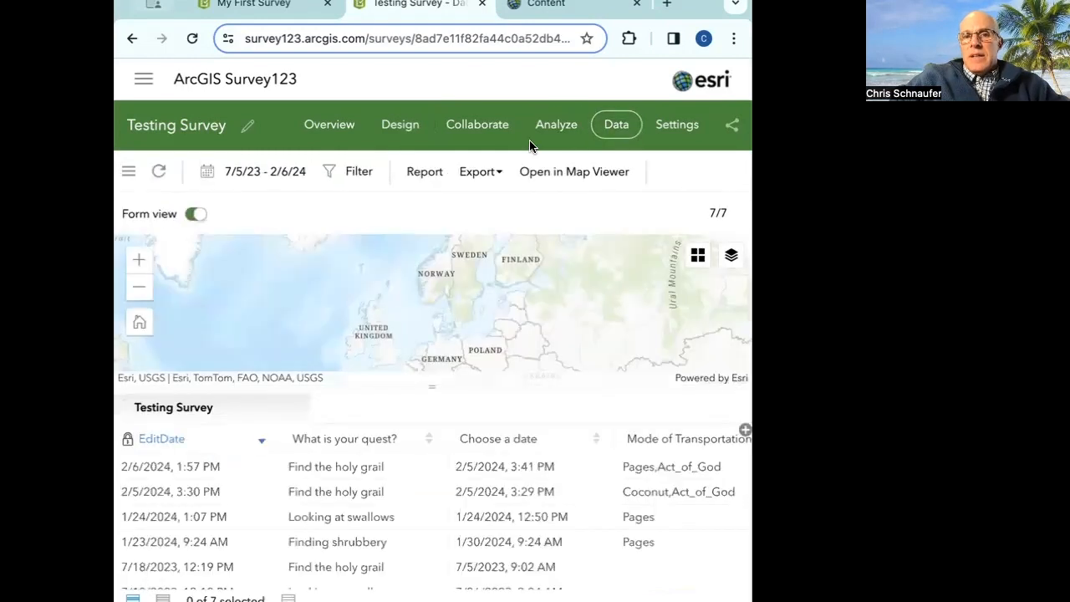
pyautogui.scroll(-2, 572, 449)
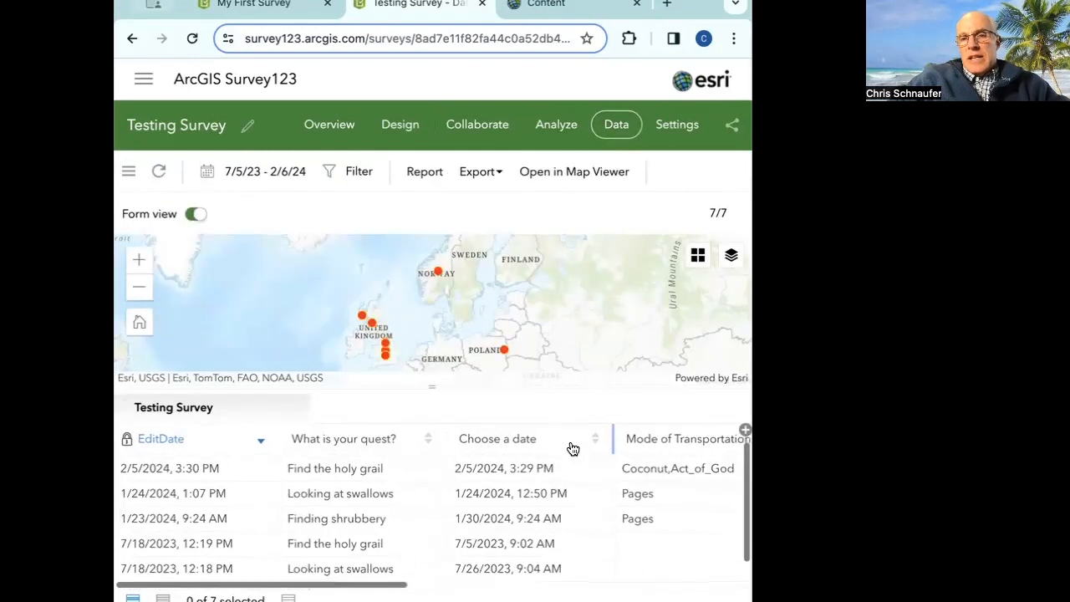
pyautogui.hscroll(1, 523, 474)
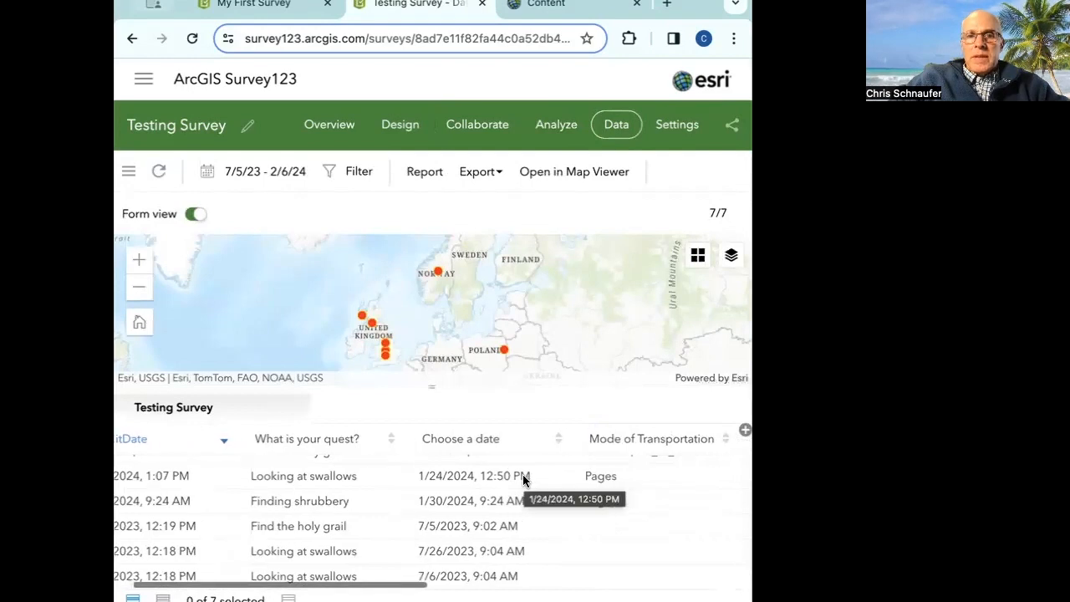
pyautogui.hscroll(-2, 523, 474)
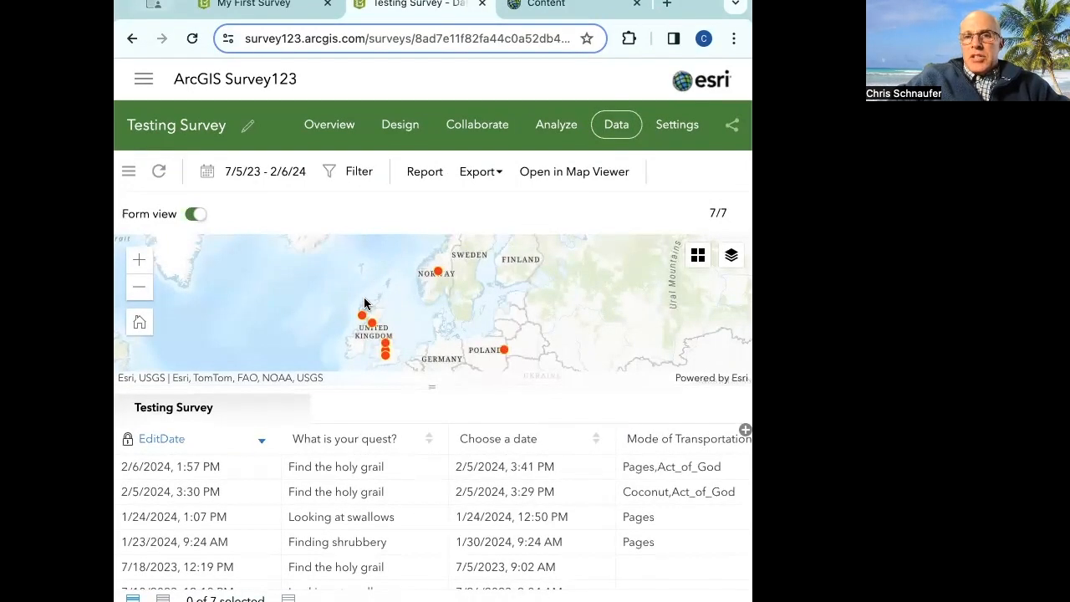
pyautogui.scroll(-2, 444, 484)
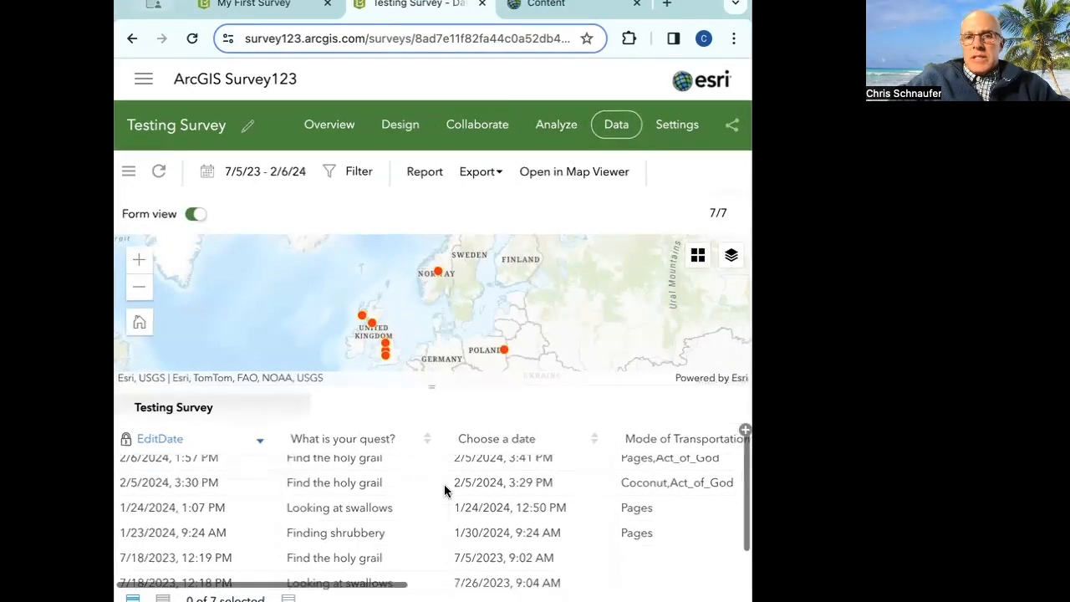
pyautogui.scroll(1, 444, 484)
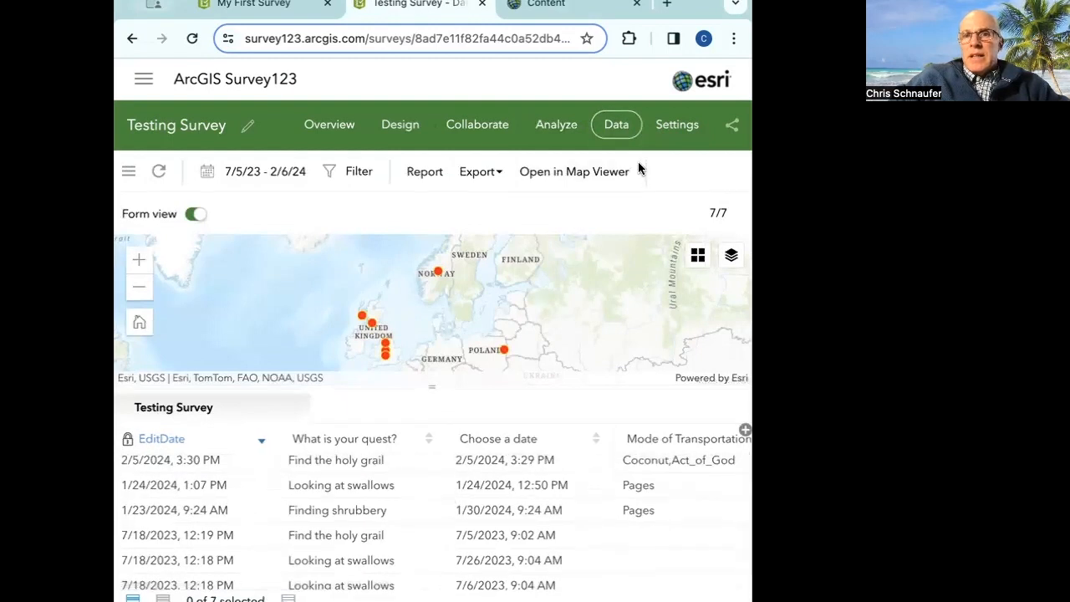
# Look through the survey's version, webhook and location sharing settings
pyautogui.click(681, 129)
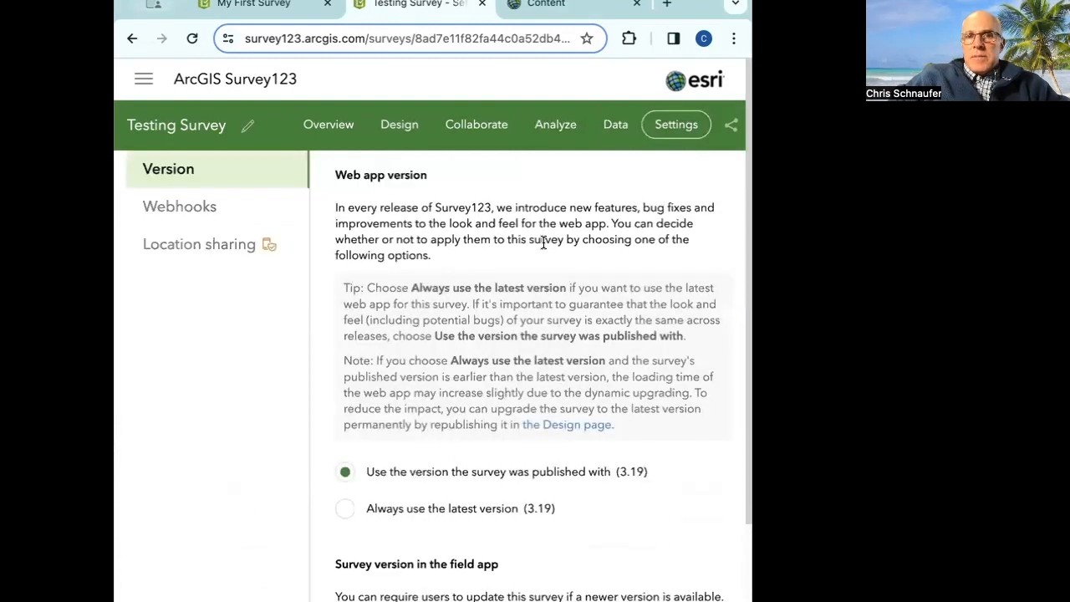
pyautogui.click(220, 208)
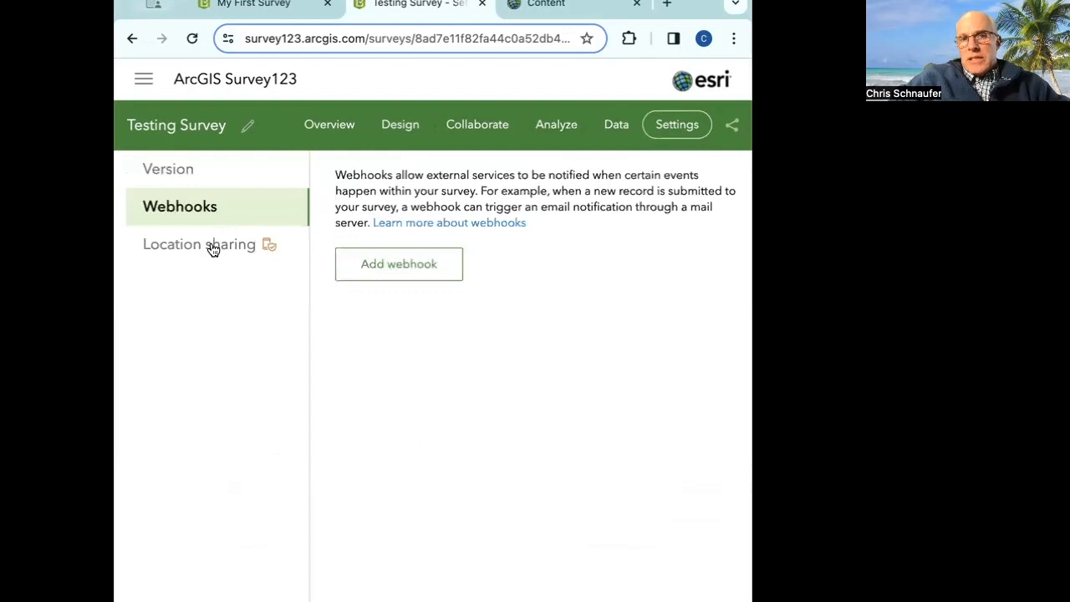
pyautogui.click(213, 249)
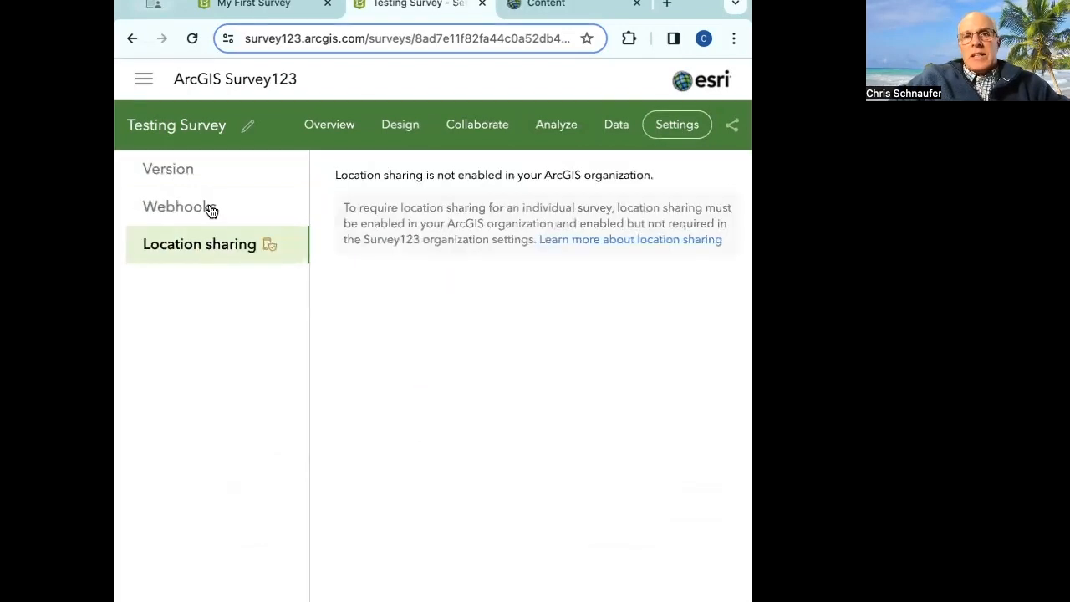
# Require field app users to update to the latest version of this survey and save the version settings
pyautogui.click(207, 179)
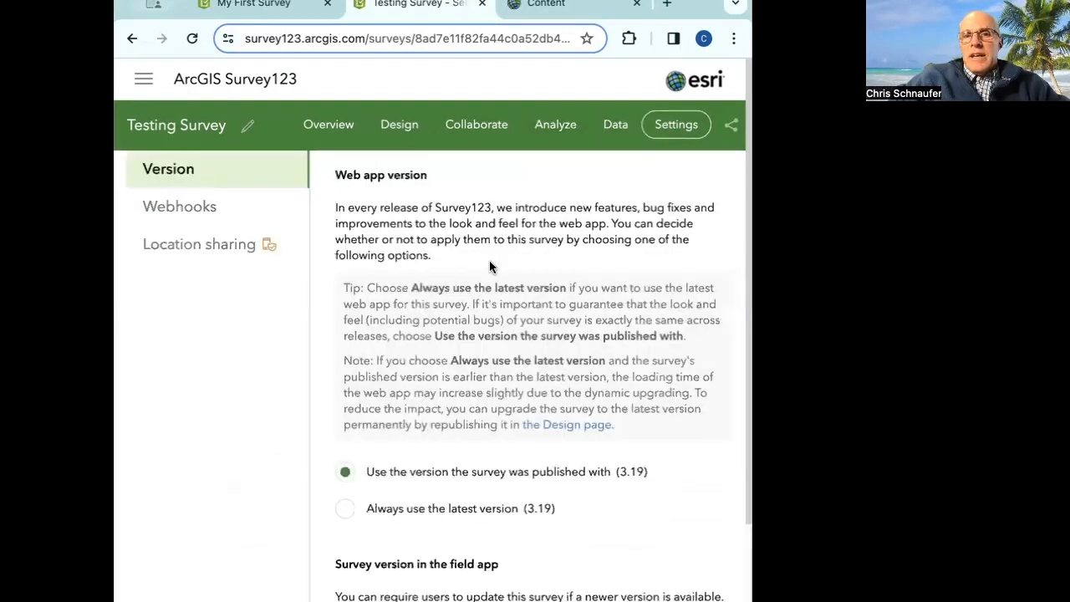
pyautogui.scroll(-2, 489, 266)
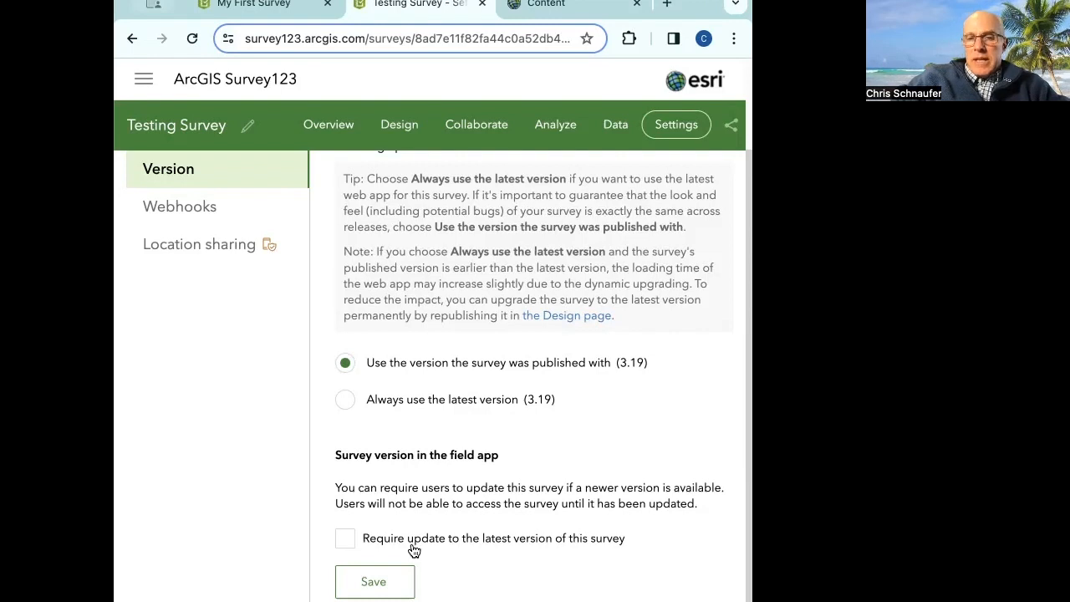
pyautogui.click(345, 538)
pyautogui.click(370, 582)
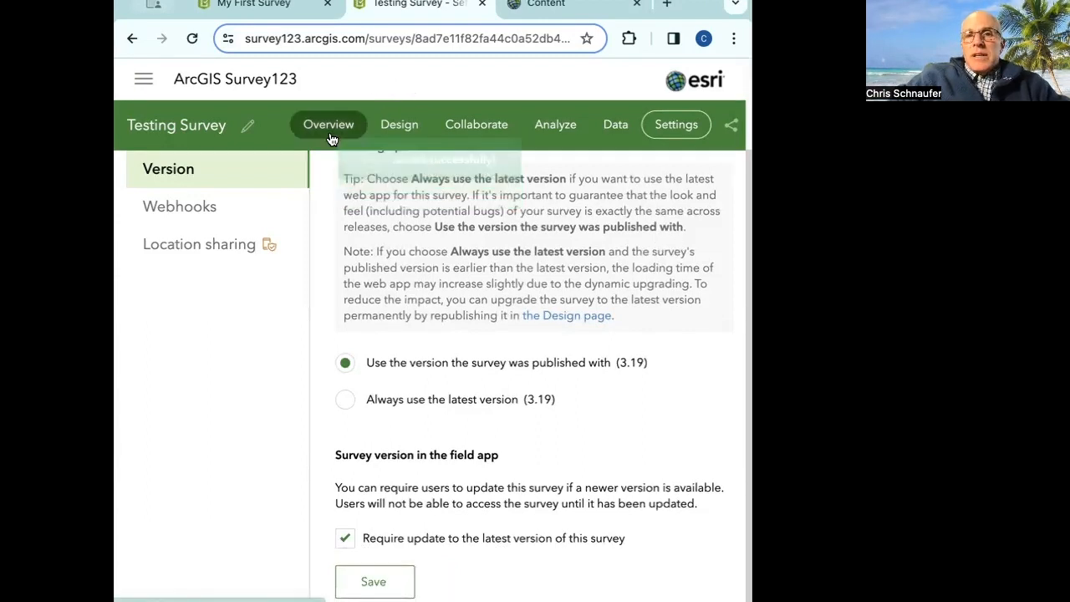
# Return to the survey design and look over its questions and the available survey elements
pyautogui.click(390, 138)
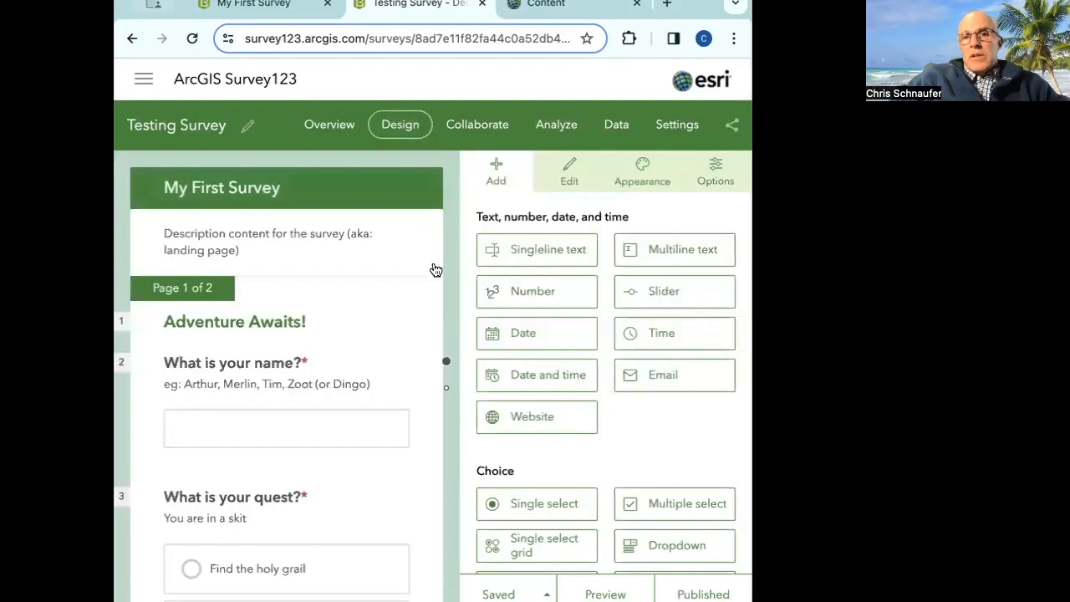
pyautogui.scroll(-2, 452, 292)
pyautogui.scroll(-10, 452, 290)
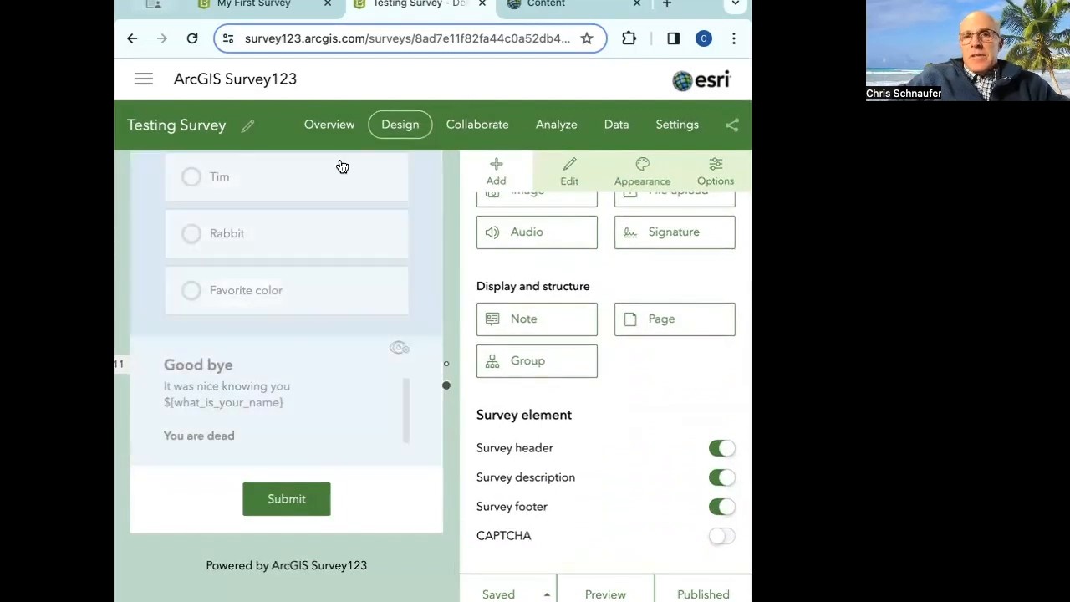
# Switch to the ArcGIS content list, open the Testing Survey hosted feature layer modified Feb 5, 2024, and review its item details
pyautogui.click(538, 6)
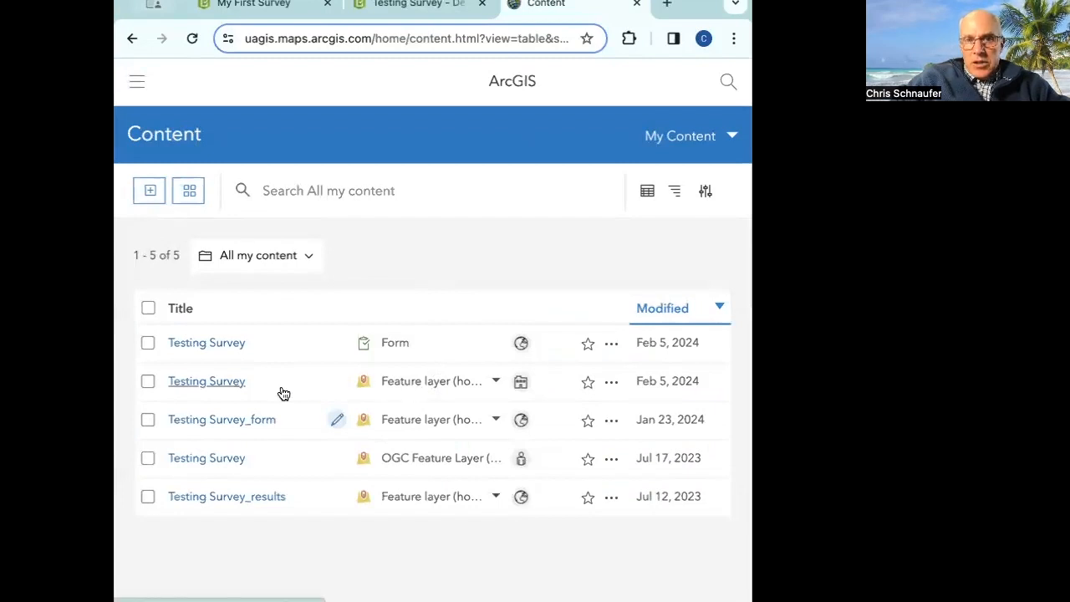
pyautogui.click(222, 384)
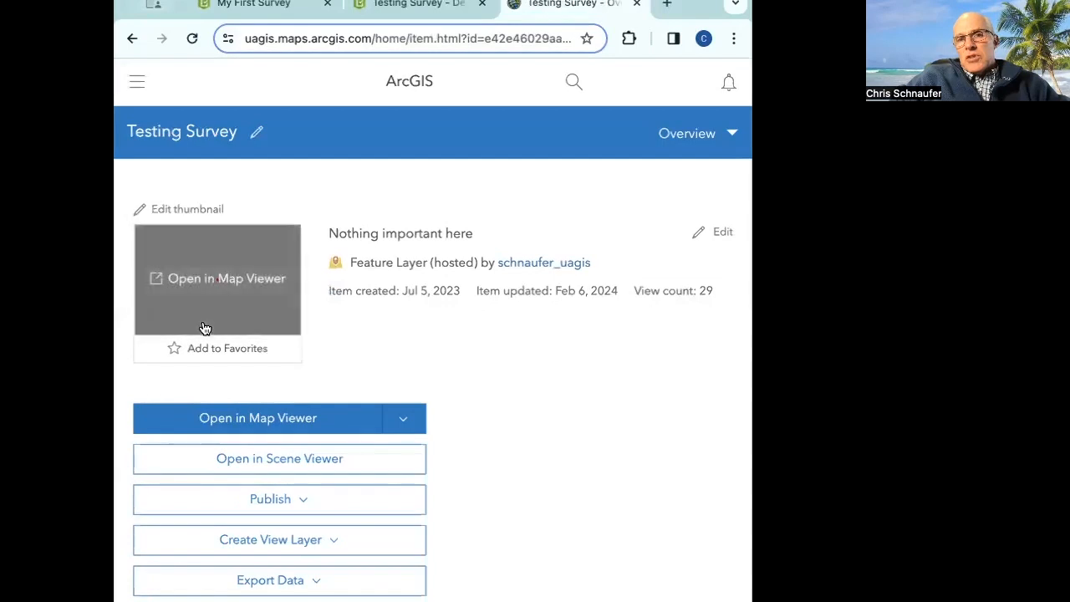
pyautogui.scroll(-8, 526, 398)
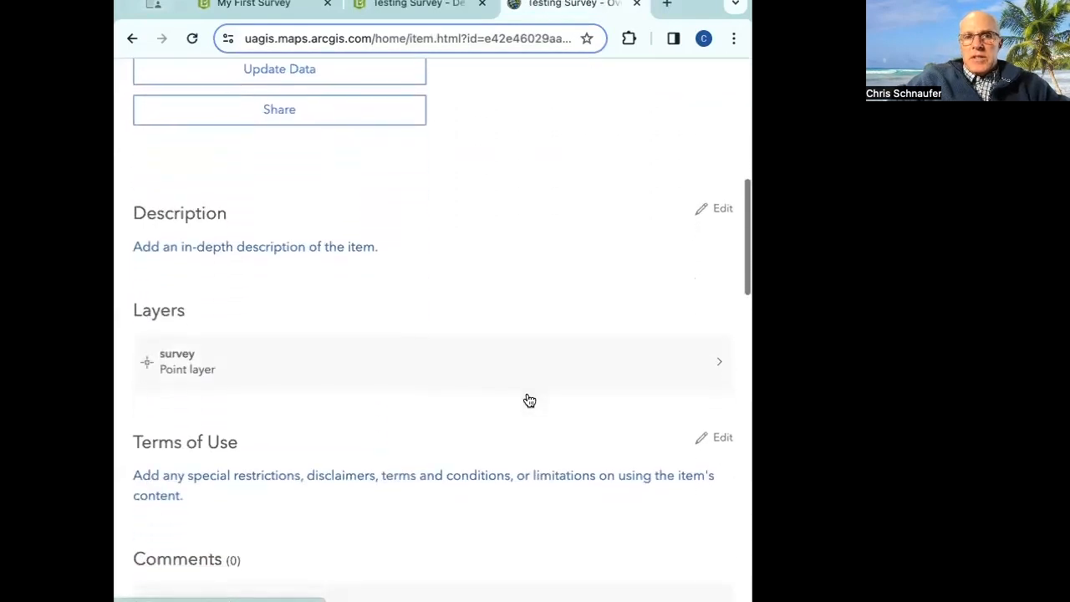
pyautogui.scroll(-10, 527, 400)
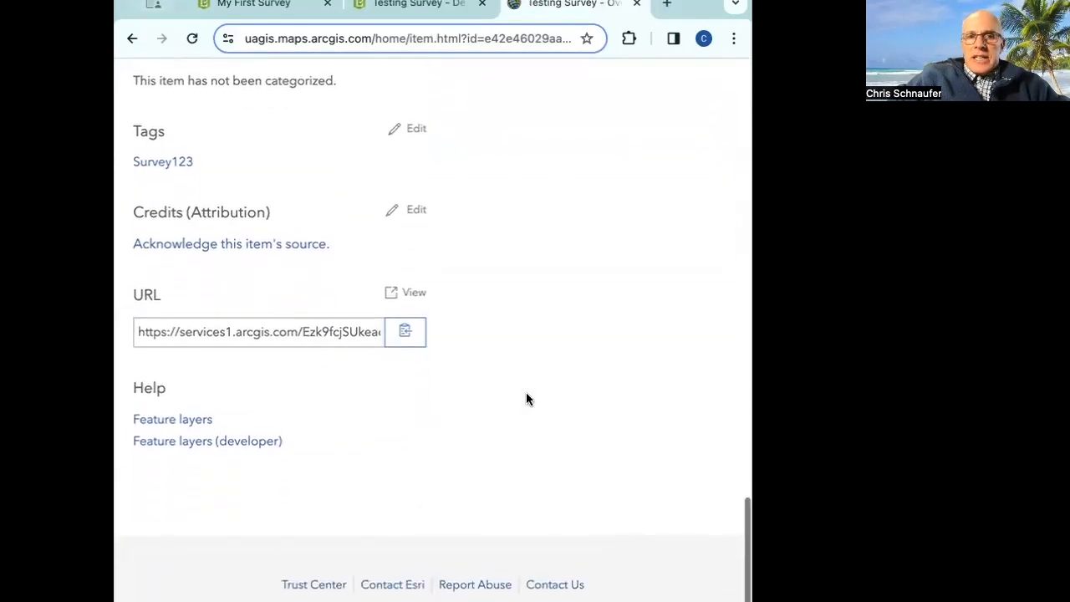
pyautogui.scroll(20, 526, 398)
pyautogui.scroll(2, 526, 399)
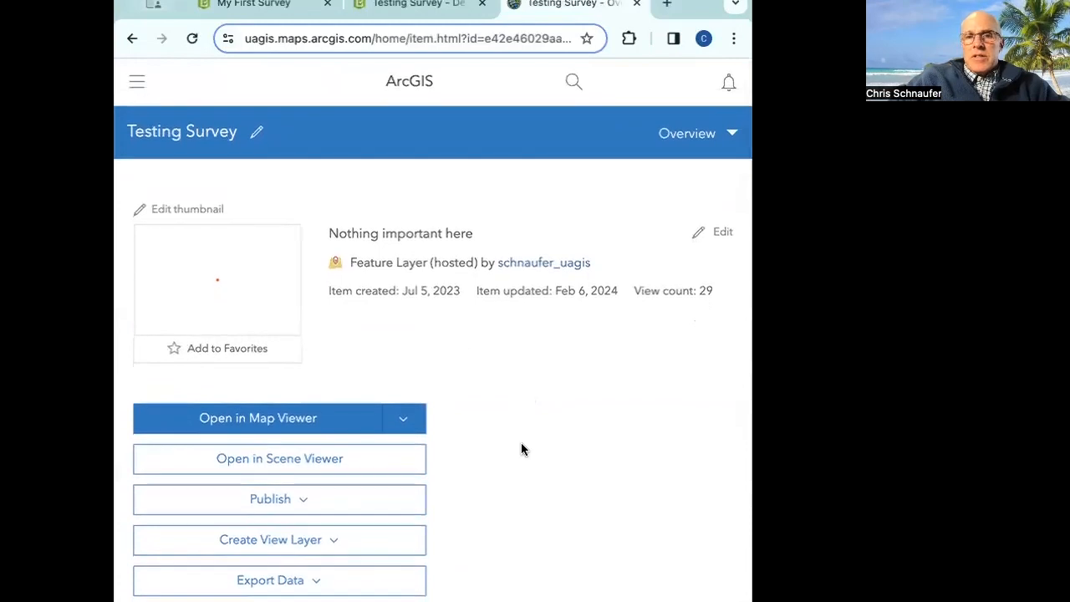
# Open the Testing Survey layer's data table and look across the columns of submitted survey responses
pyautogui.scroll(-2, 521, 442)
pyautogui.scroll(2, 521, 450)
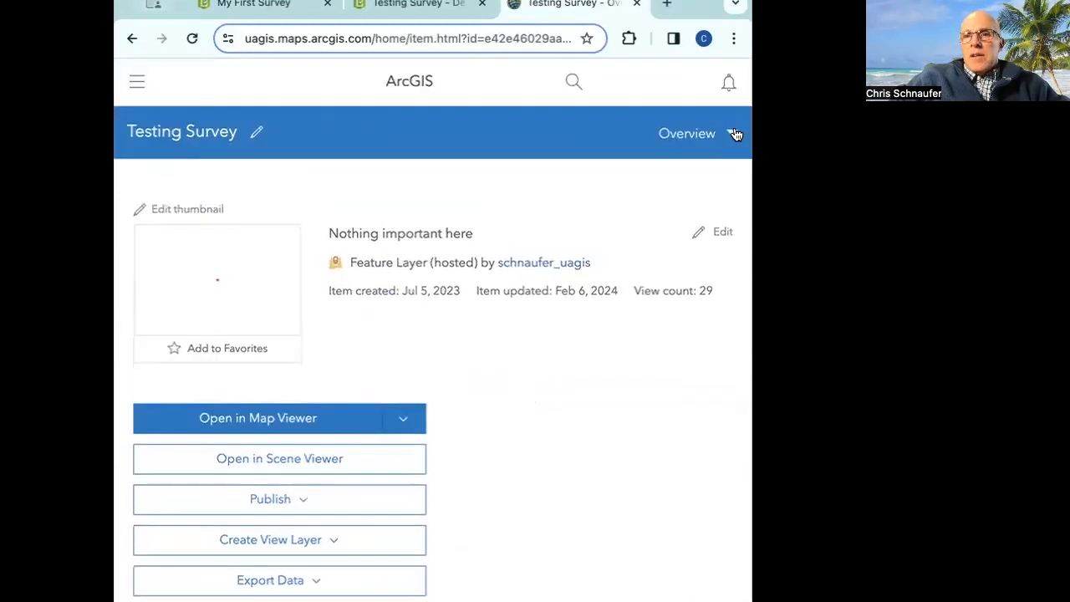
pyautogui.click(731, 134)
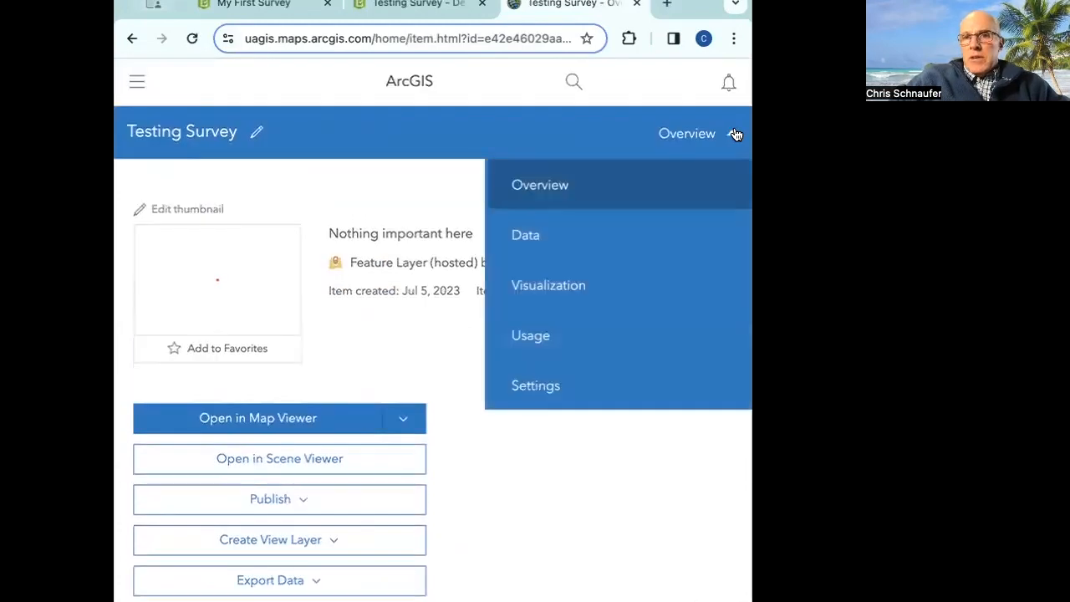
pyautogui.click(544, 241)
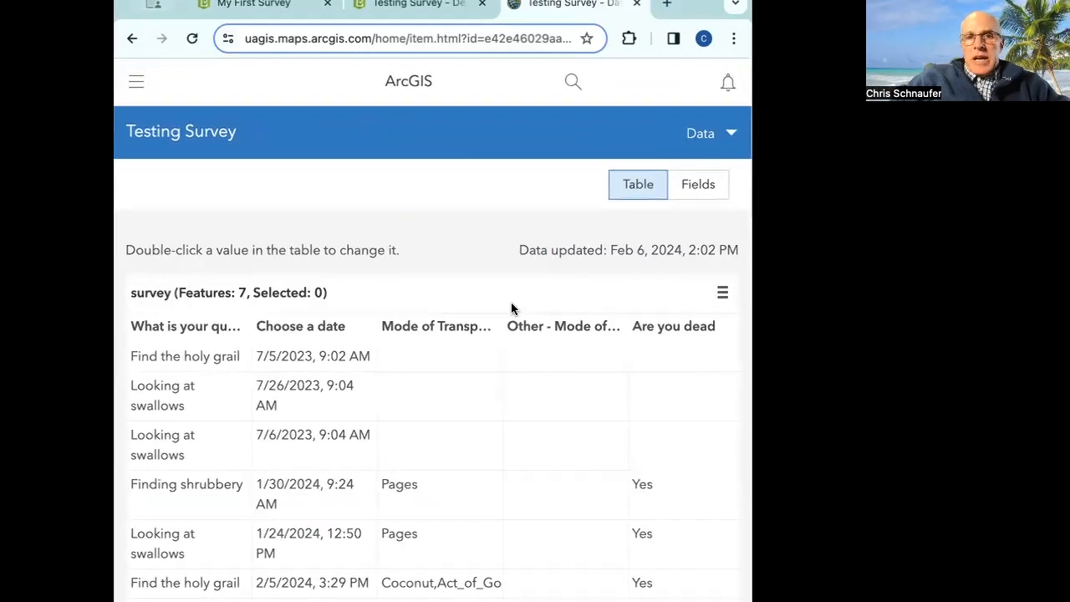
pyautogui.hscroll(5, 350, 349)
pyautogui.hscroll(-5, 351, 348)
pyautogui.moveTo(490, 337); pyautogui.dragTo(616, 339)
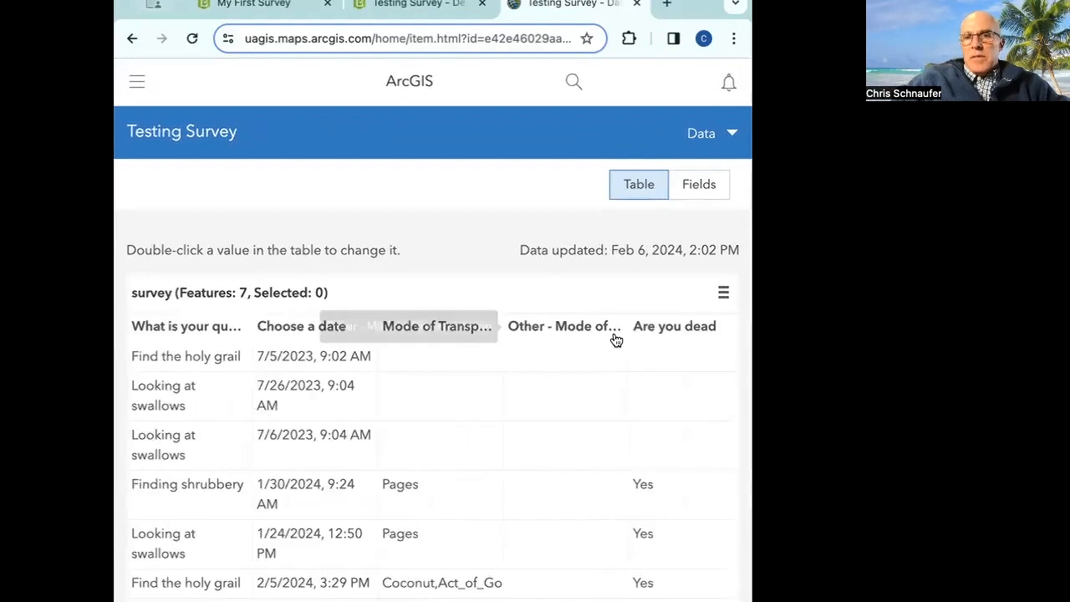
# Show the ObjectID column in the survey data table and bring it into view
pyautogui.click(725, 294)
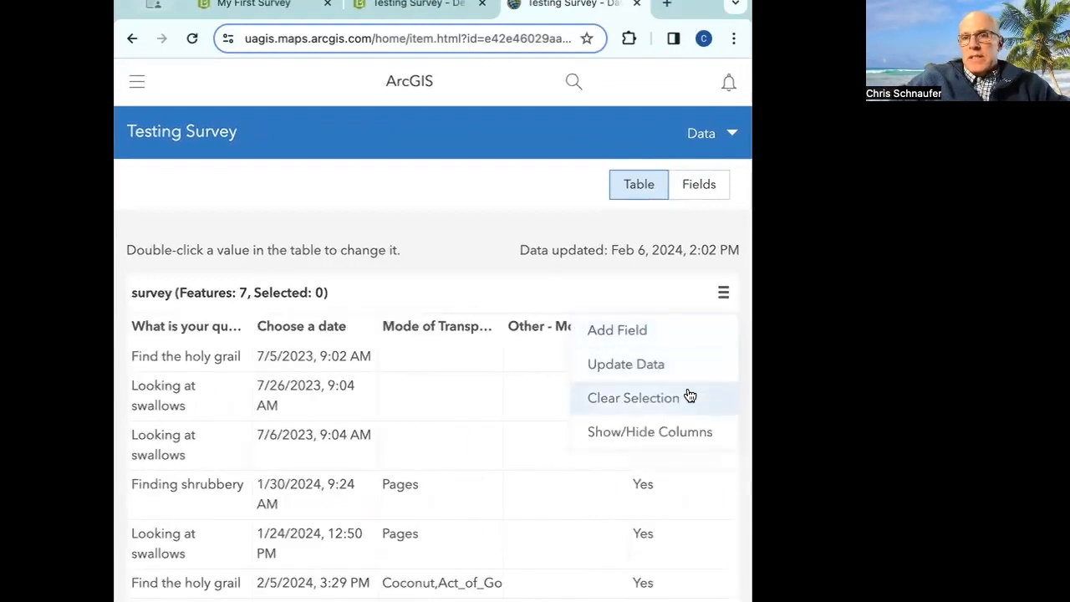
pyautogui.click(687, 428)
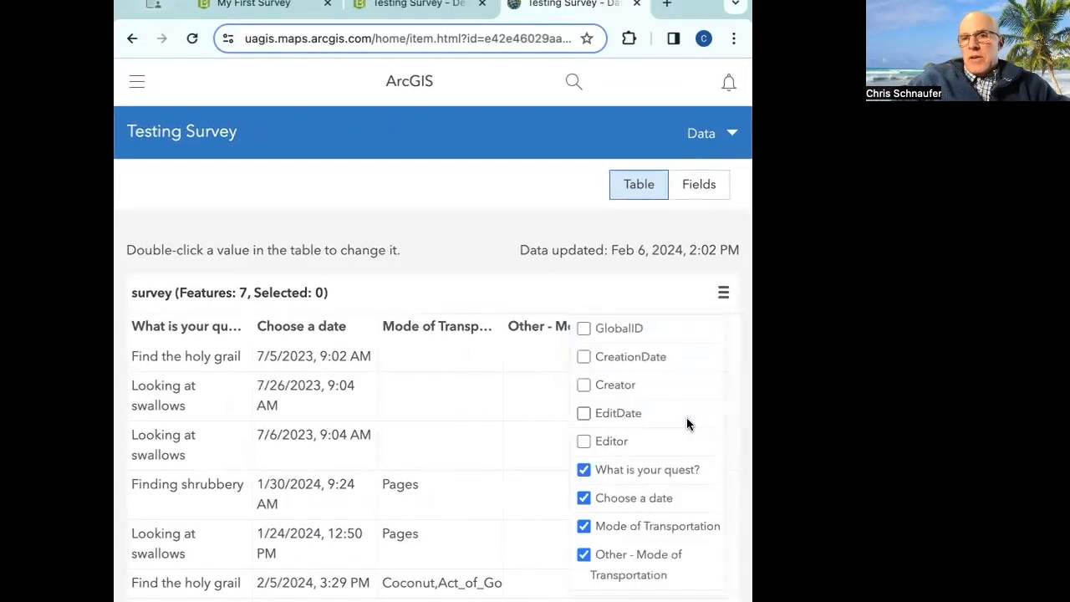
pyautogui.scroll(-4, 686, 417)
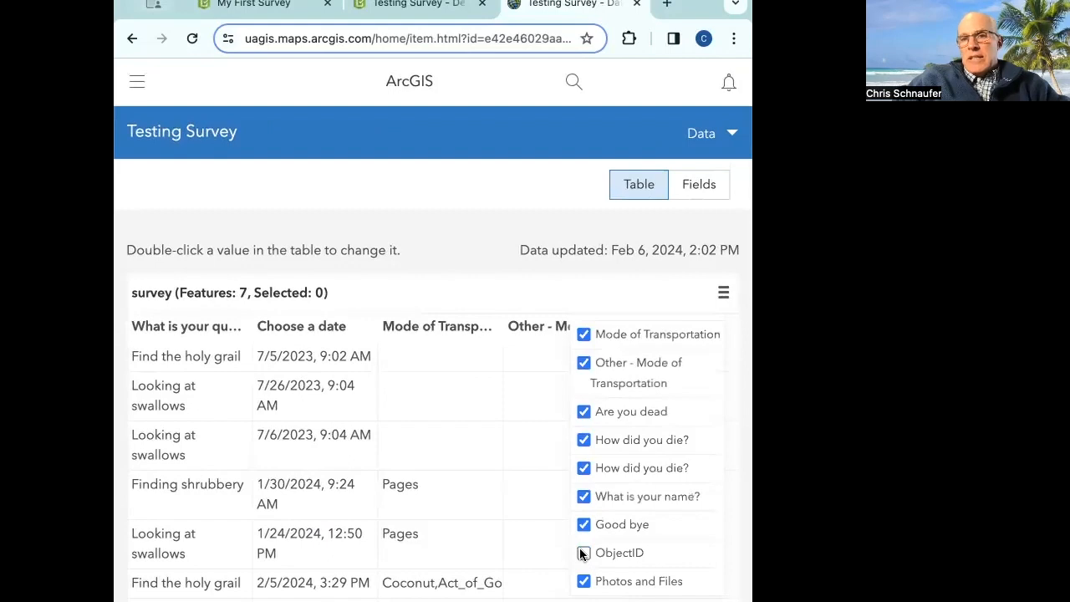
pyautogui.click(583, 553)
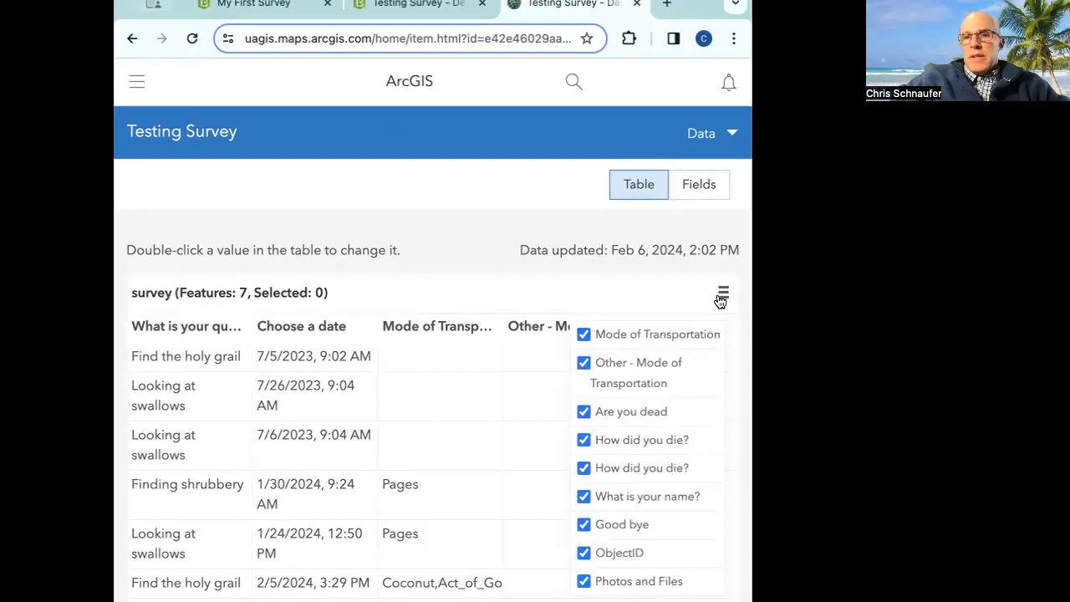
pyautogui.click(668, 359)
pyautogui.hscroll(5, 668, 359)
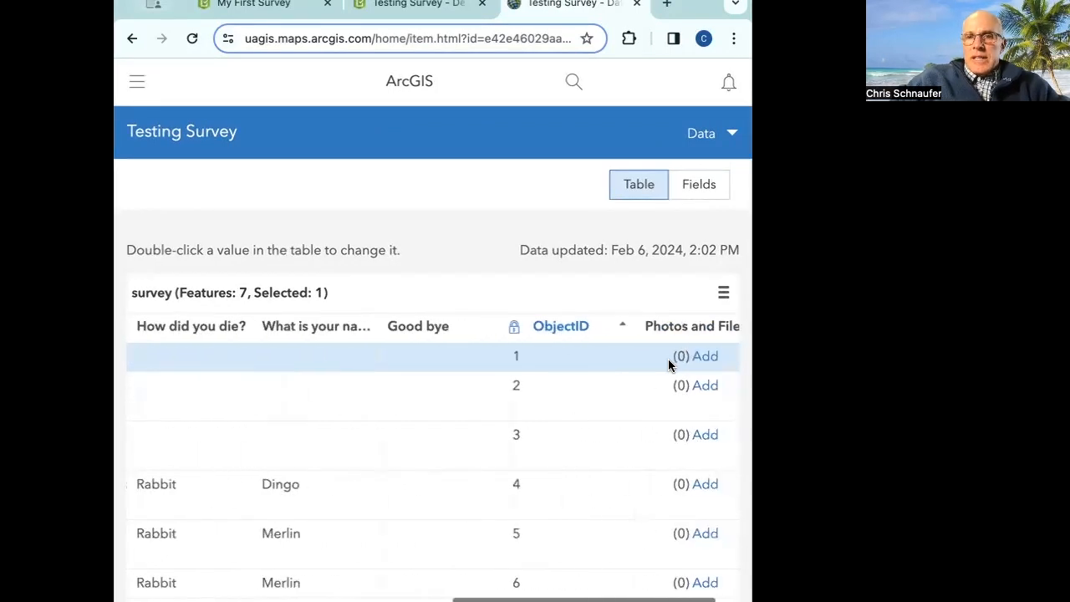
# Look at the sorting and calculation options available for the Choose a date column, applying none
pyautogui.hscroll(-8, 584, 371)
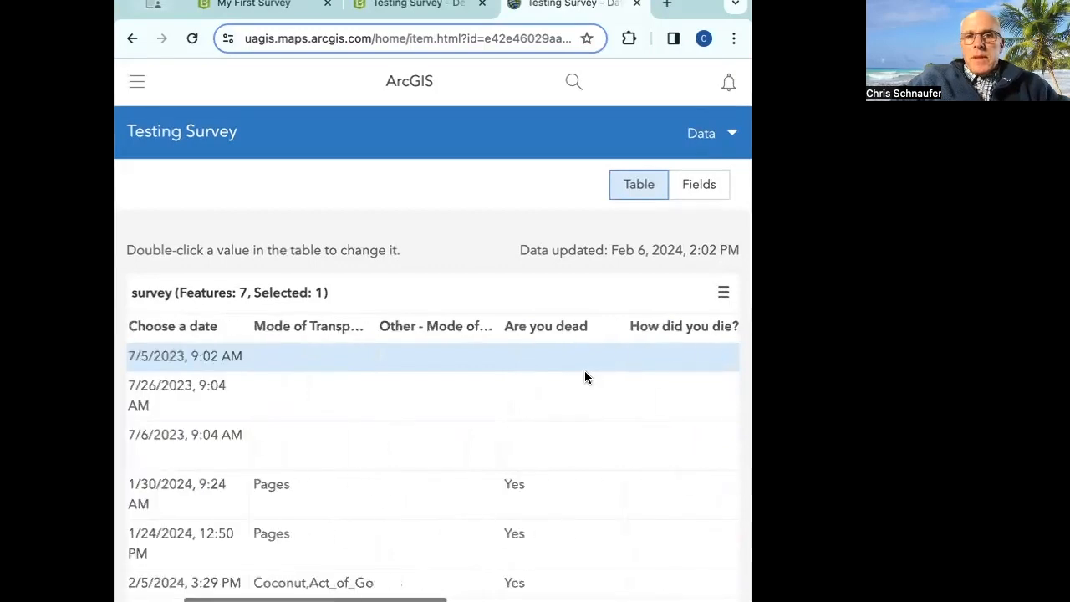
pyautogui.click(347, 328)
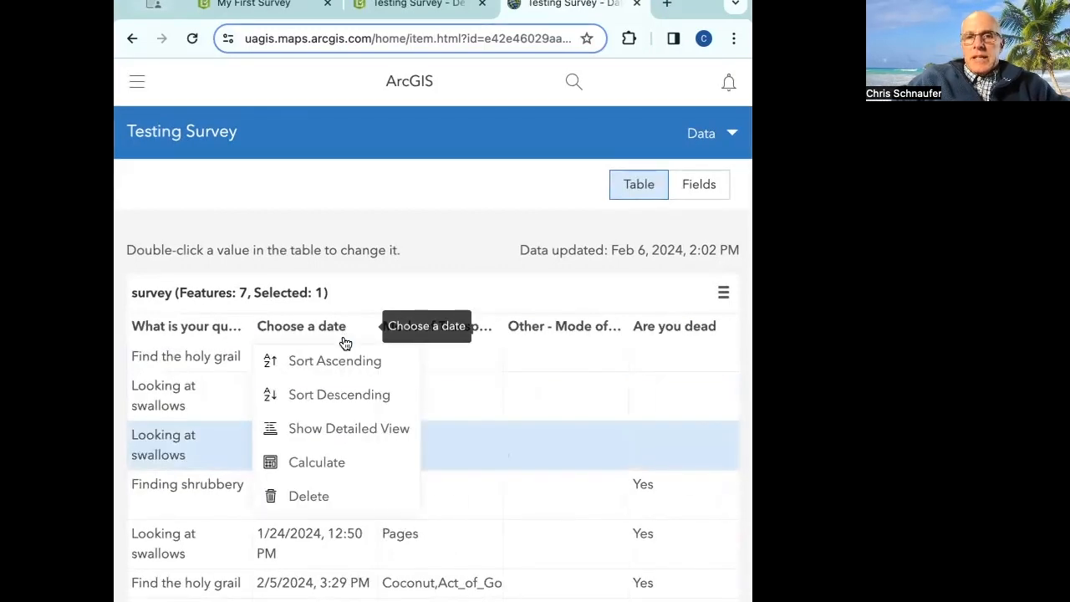
pyautogui.click(489, 427)
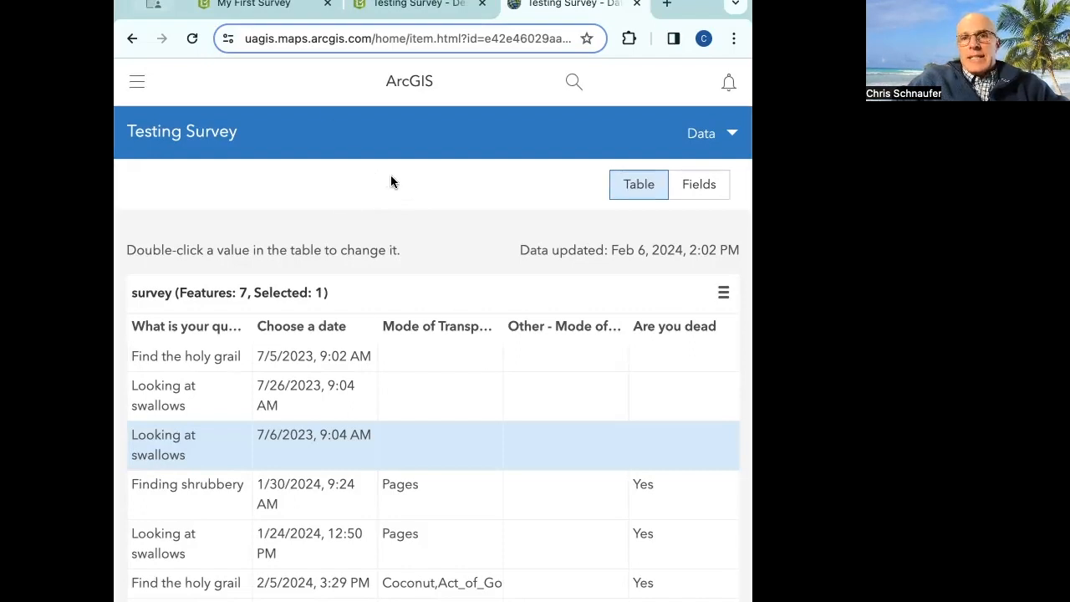
# Return to the layer's overview and look through the available data export formats without exporting
pyautogui.click(707, 133)
pyautogui.click(584, 179)
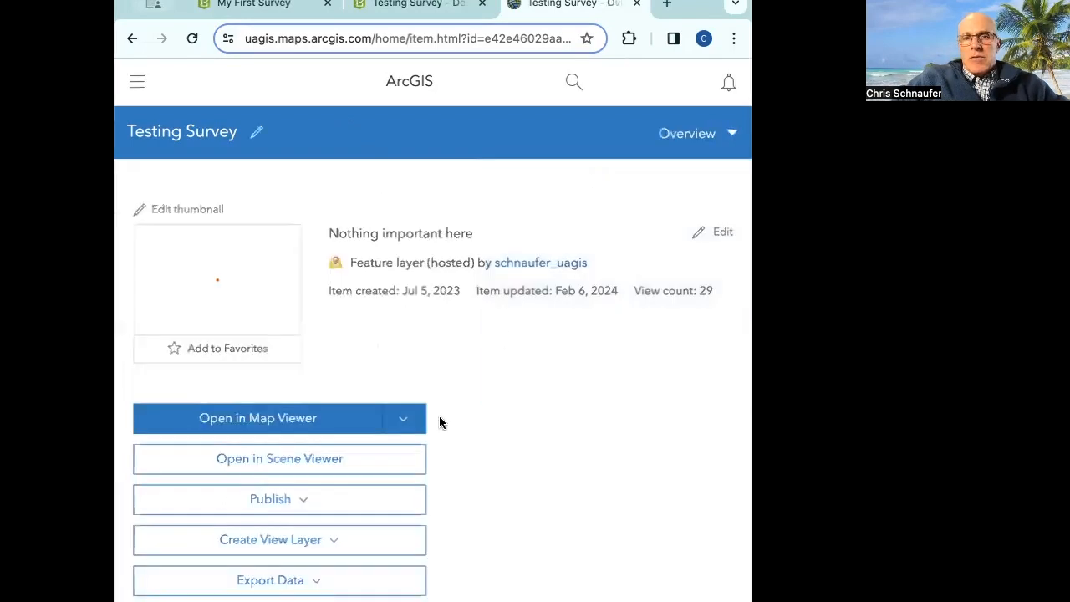
pyautogui.scroll(-4, 501, 546)
pyautogui.click(324, 301)
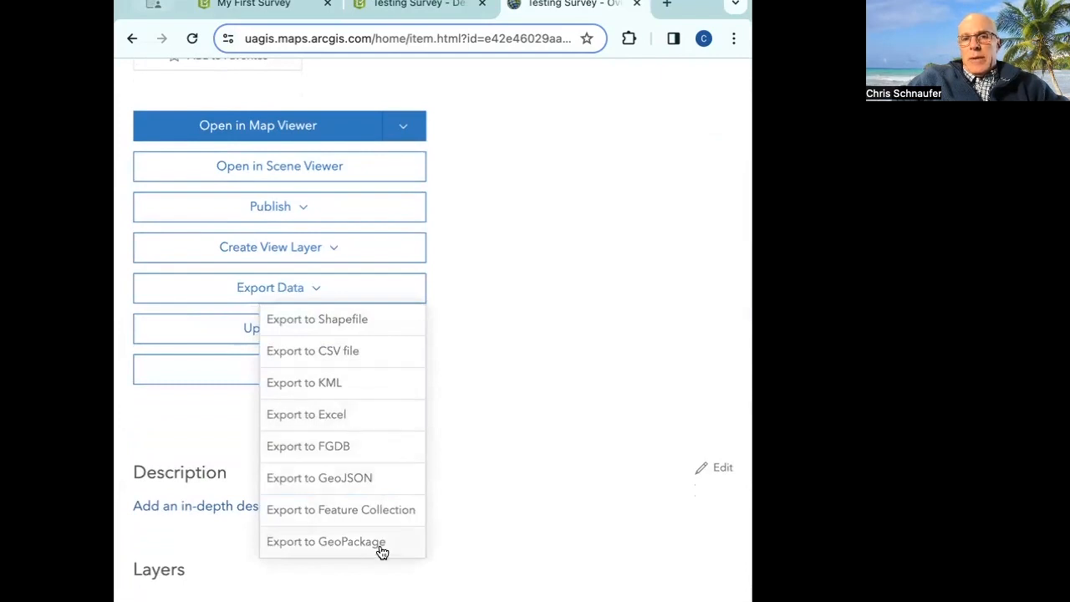
pyautogui.click(531, 255)
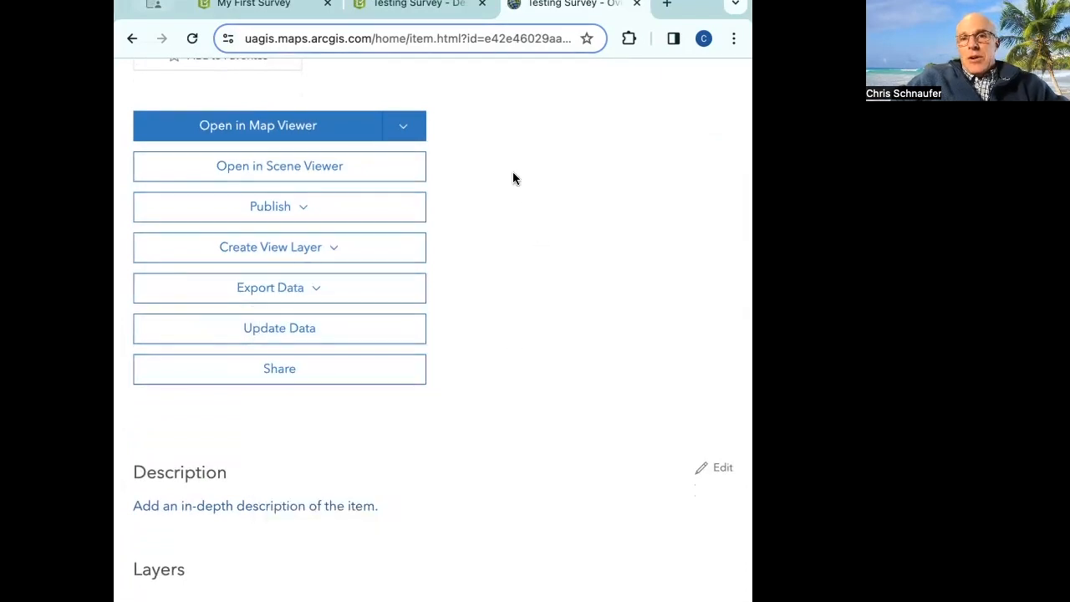